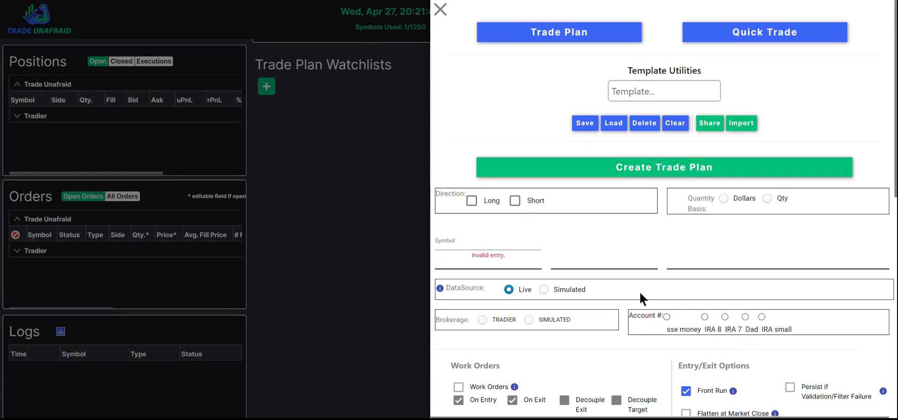
Enter spy as the trade plan's symbol.
click(470, 239)
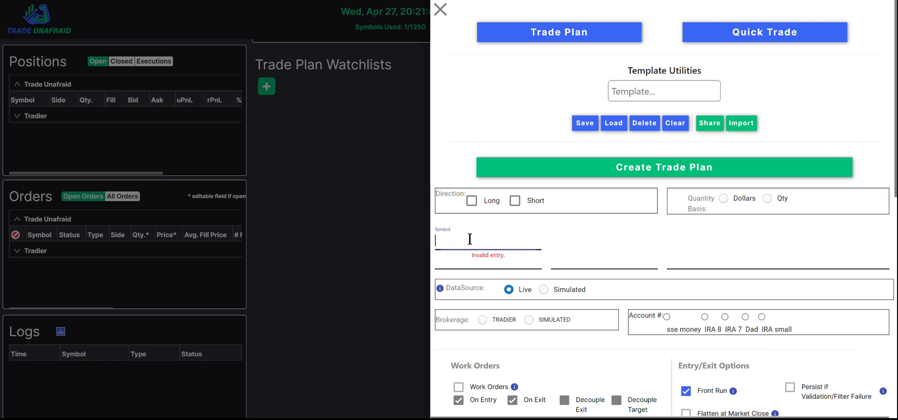
text(spy)
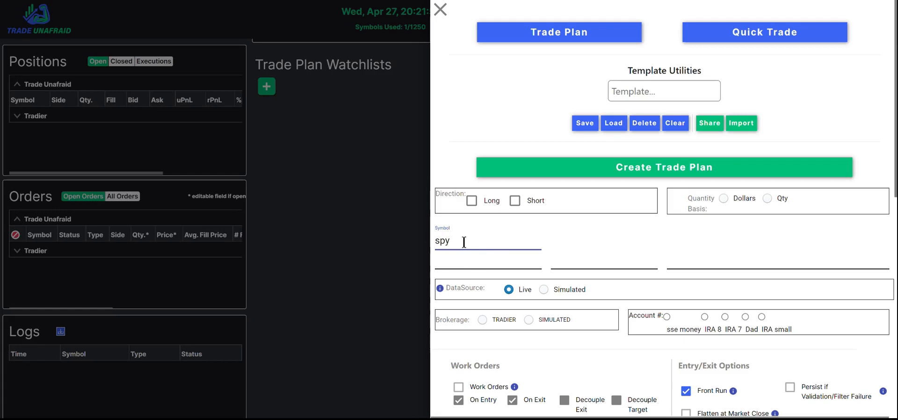
key(Tab)
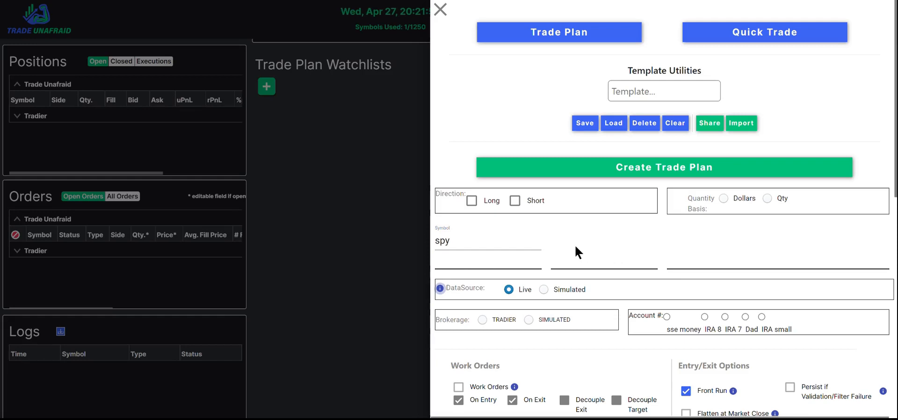
Set the instrument to option.
scroll(574, 245, down, 8)
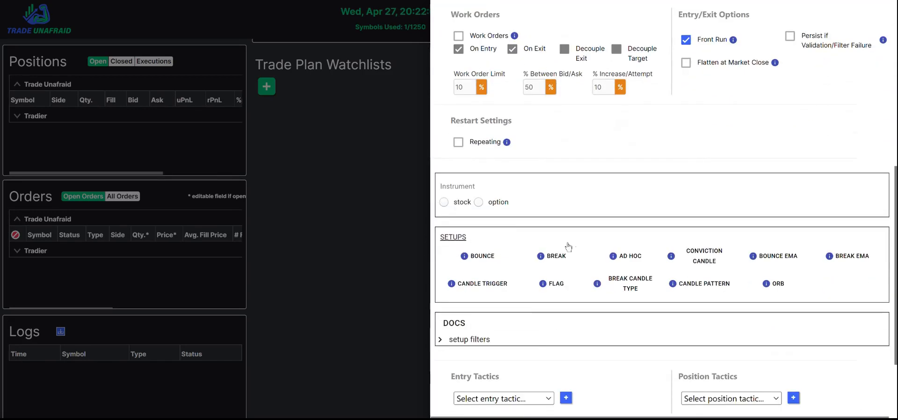
click(479, 203)
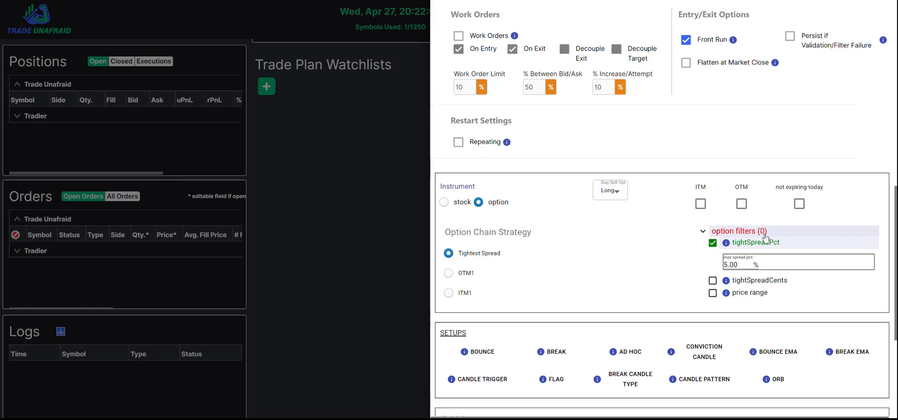
Clear the expiration dates and select Apr 29, May 02 and May 04 2022.
scroll(637, 217, up, 10)
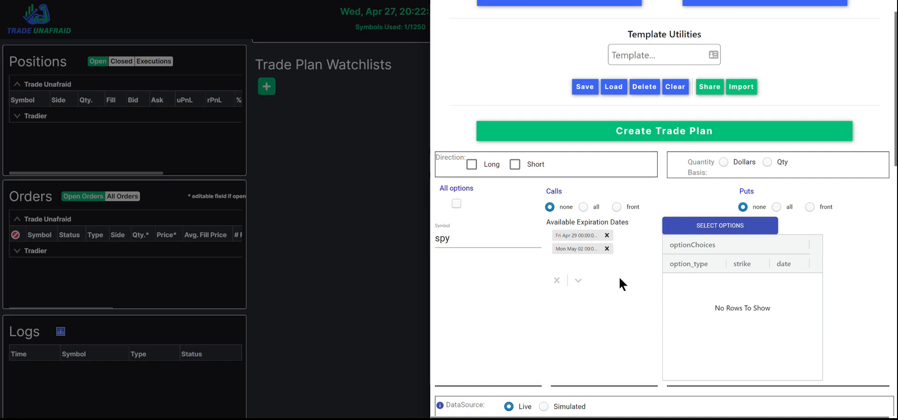
click(607, 236)
click(607, 236)
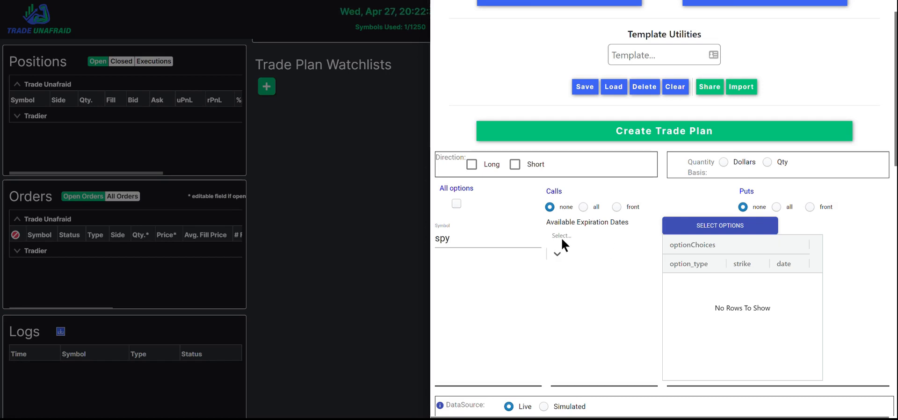
click(559, 254)
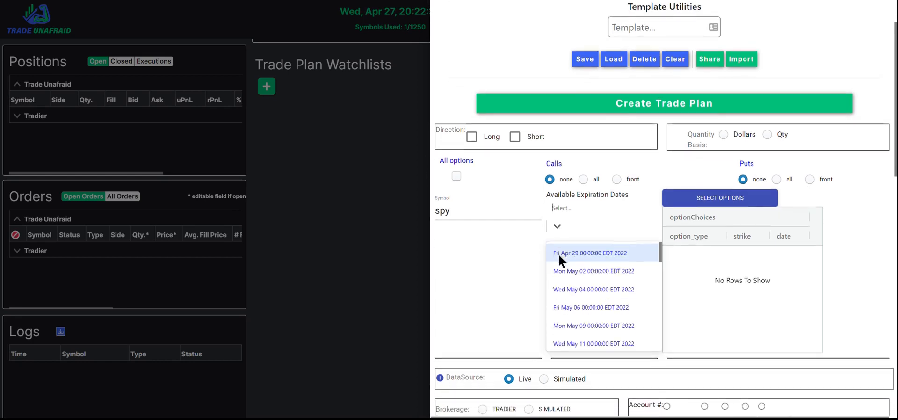
click(599, 251)
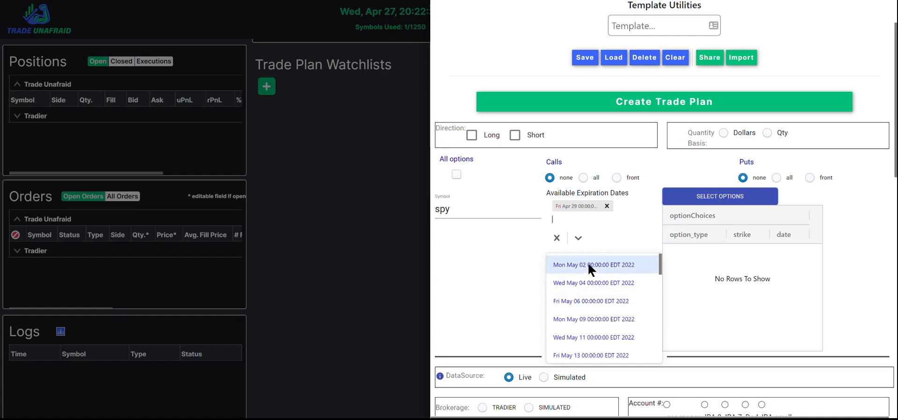
click(588, 264)
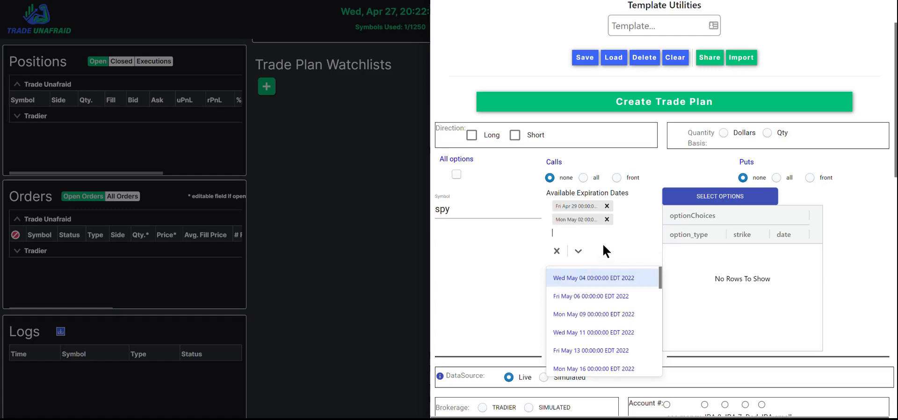
click(578, 280)
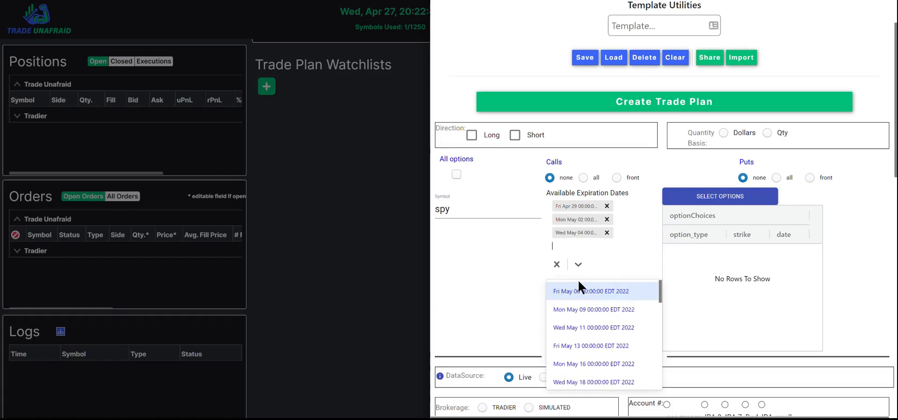
Add the Dec 20 2024 expiration, then remove it and the May 04 expiration.
scroll(634, 326, down, 10)
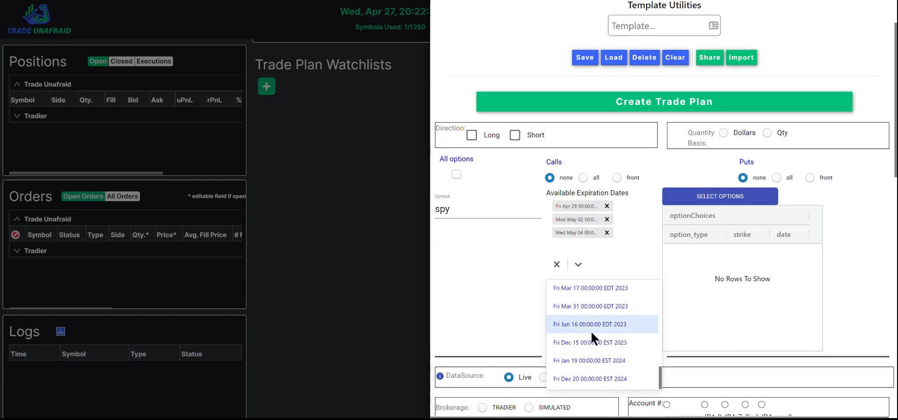
click(591, 379)
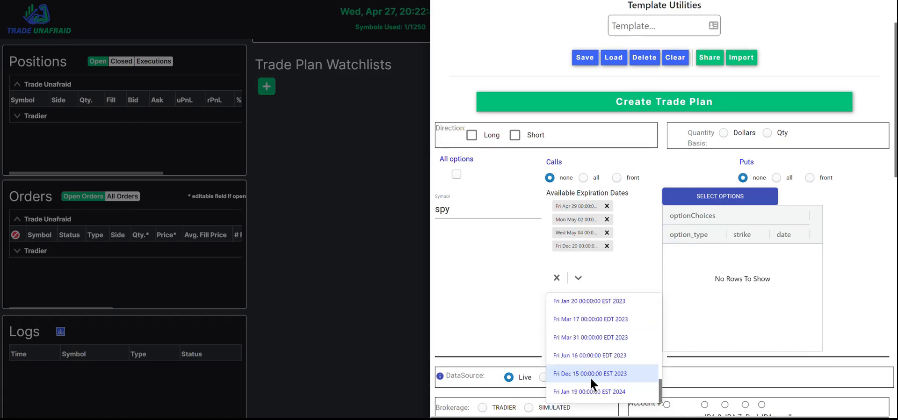
click(607, 247)
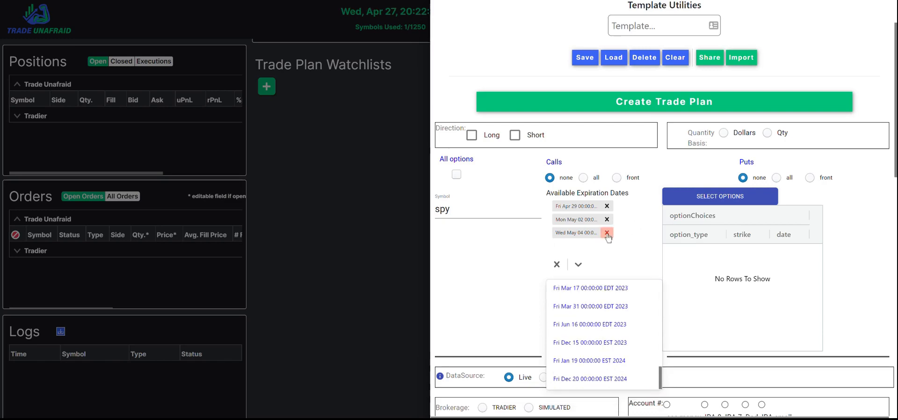
click(607, 234)
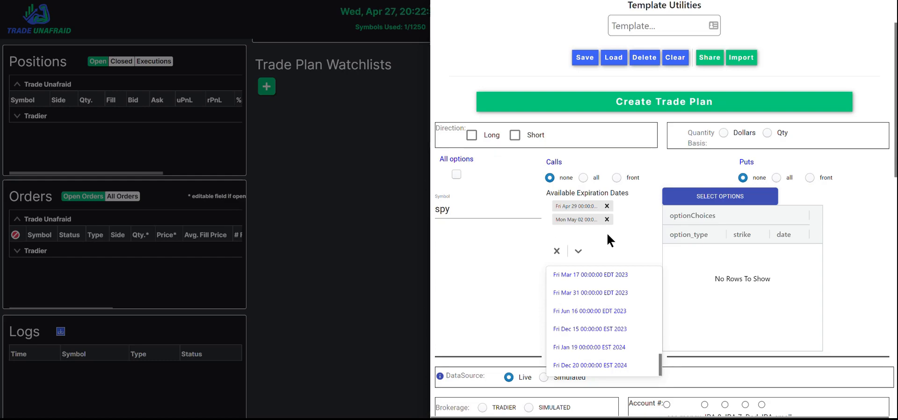
Check Long as the direction and set Calls to all.
click(471, 135)
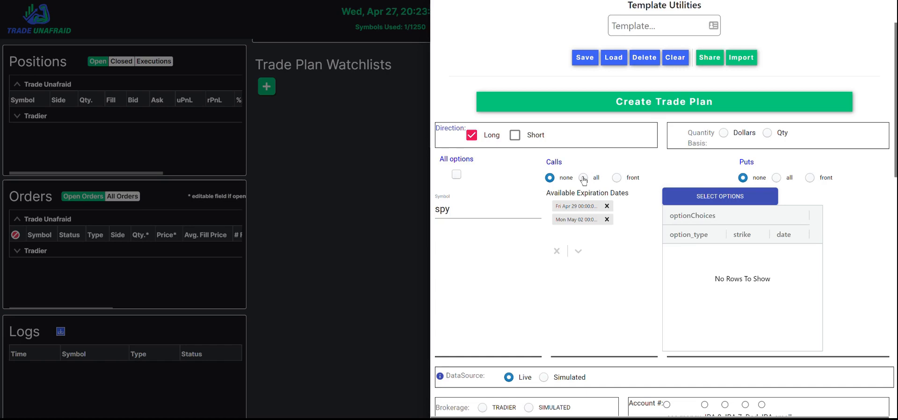
click(583, 177)
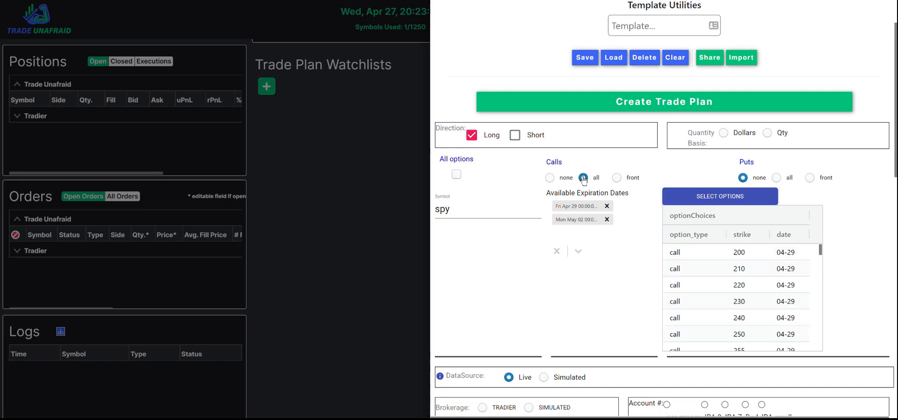
Remove the May 02 expiration date, keeping only Apr 29.
scroll(786, 274, down, 5)
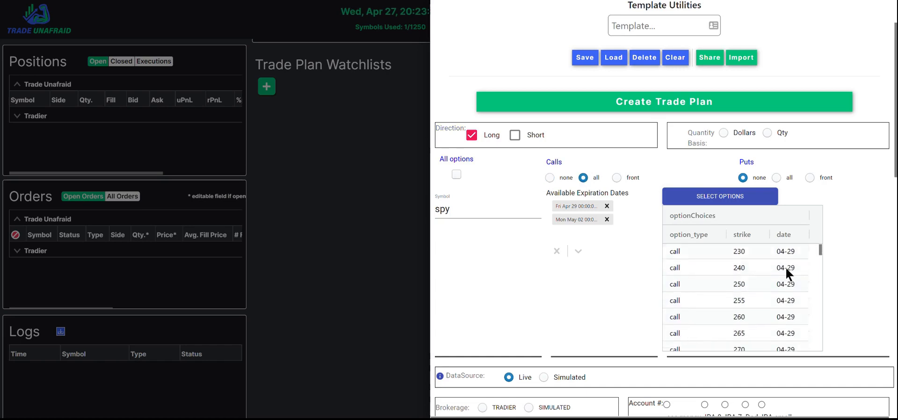
scroll(786, 273, down, 10)
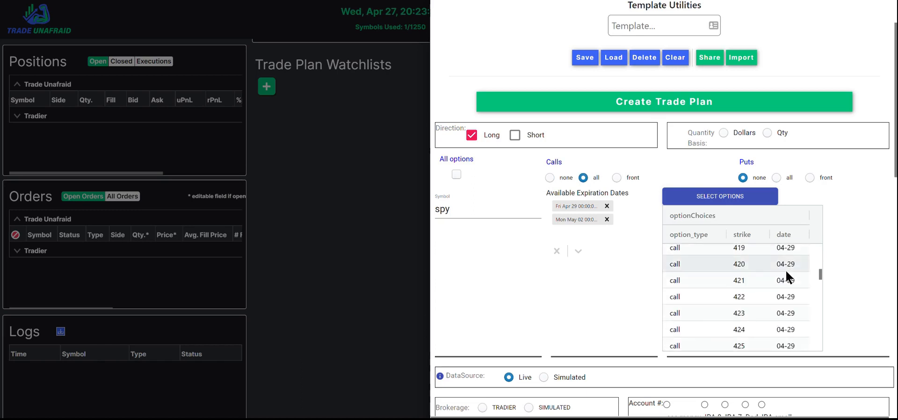
scroll(785, 274, down, 2)
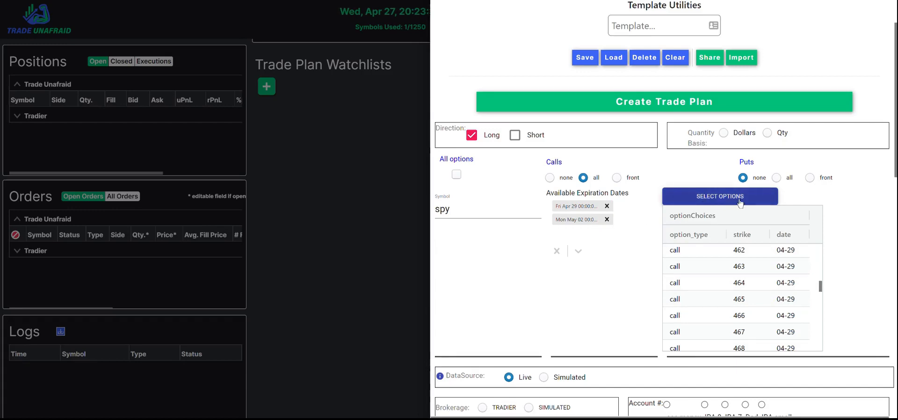
click(607, 220)
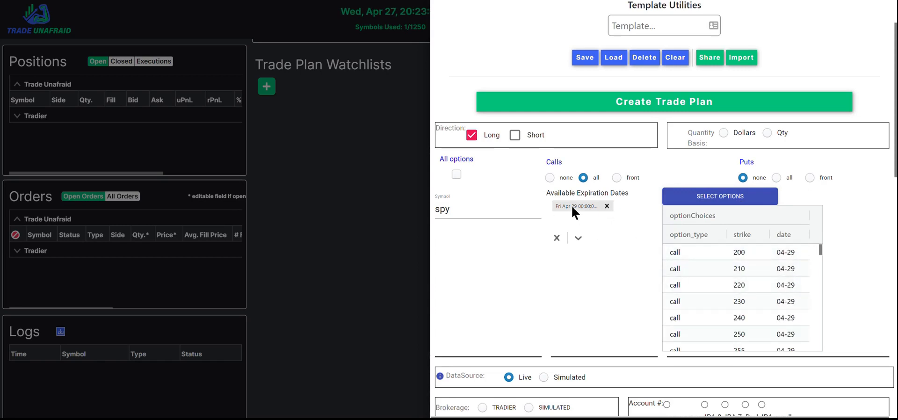
Open Select Options, deselect all calls, and pick only the 424 strike call for 2022-04-29.
click(709, 199)
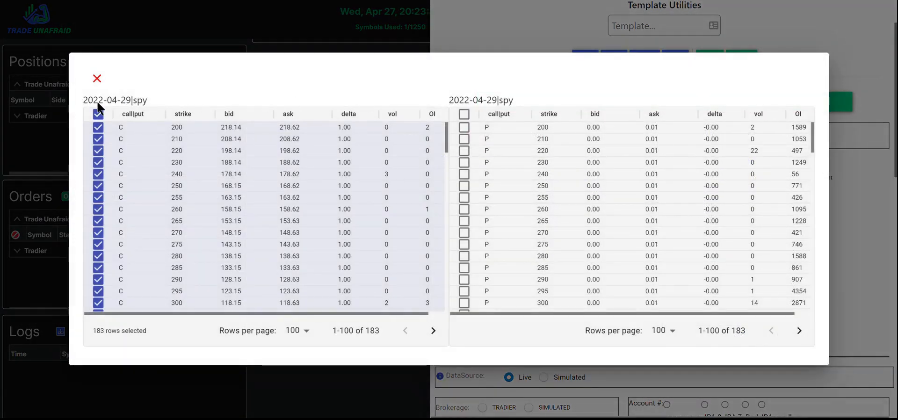
click(98, 114)
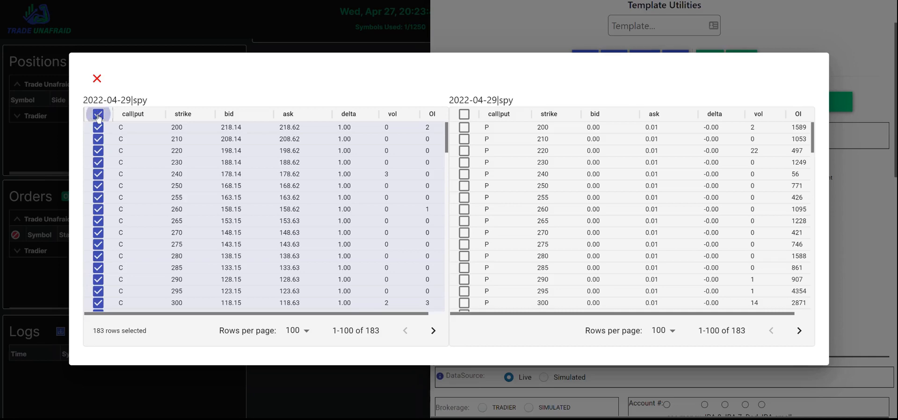
scroll(319, 194, down, 20)
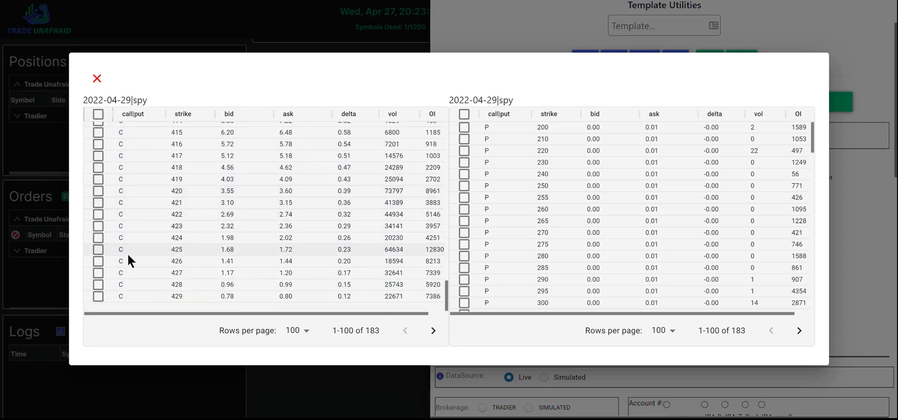
click(97, 238)
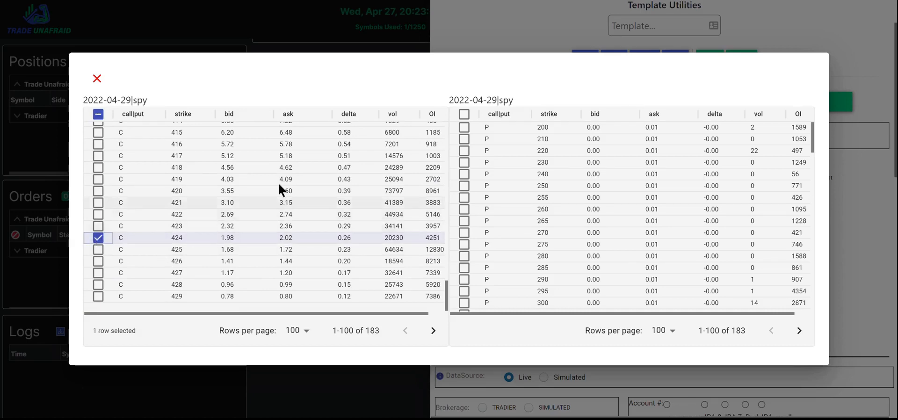
click(859, 244)
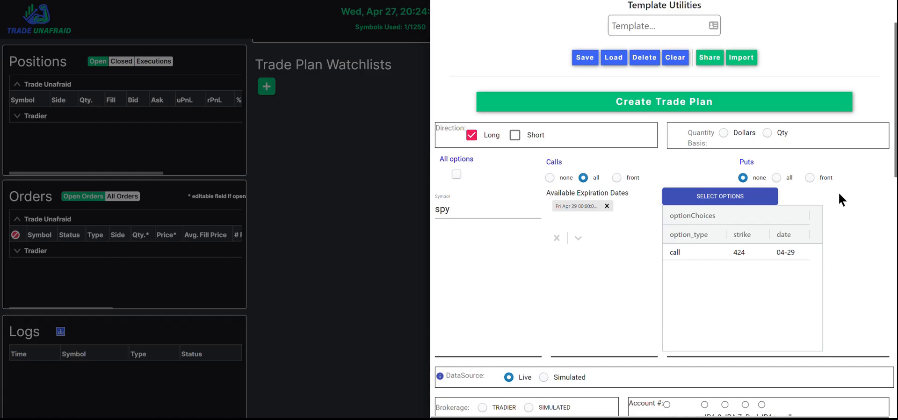
Set the option's Buy/Sell Opt to Long.
scroll(838, 193, down, 5)
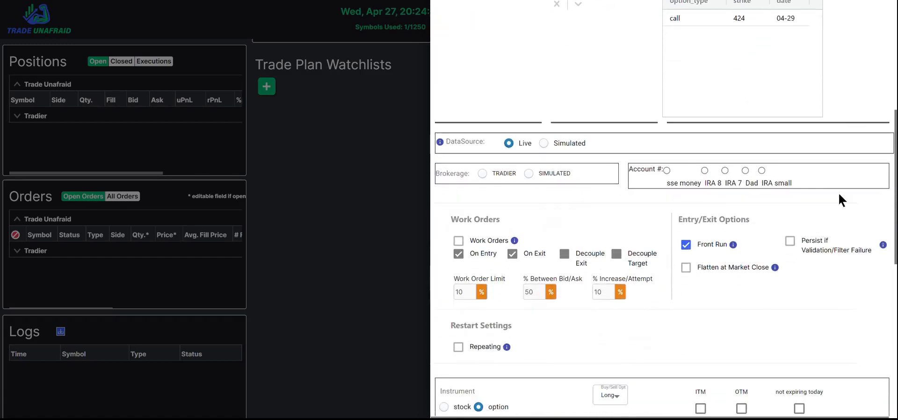
scroll(839, 194, down, 5)
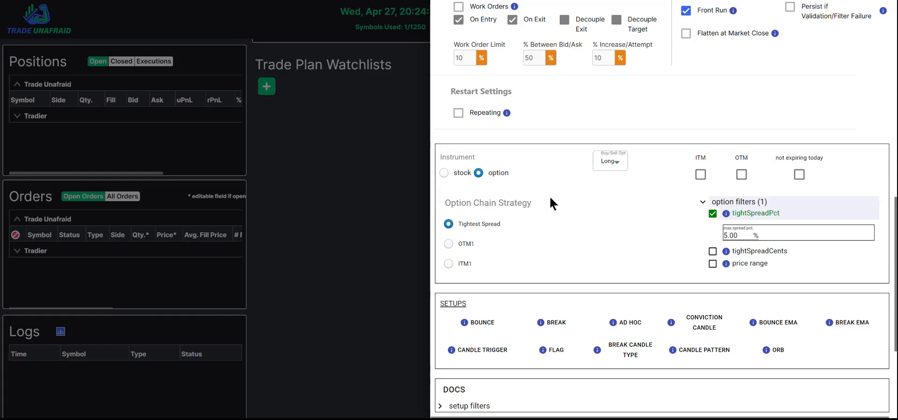
click(615, 165)
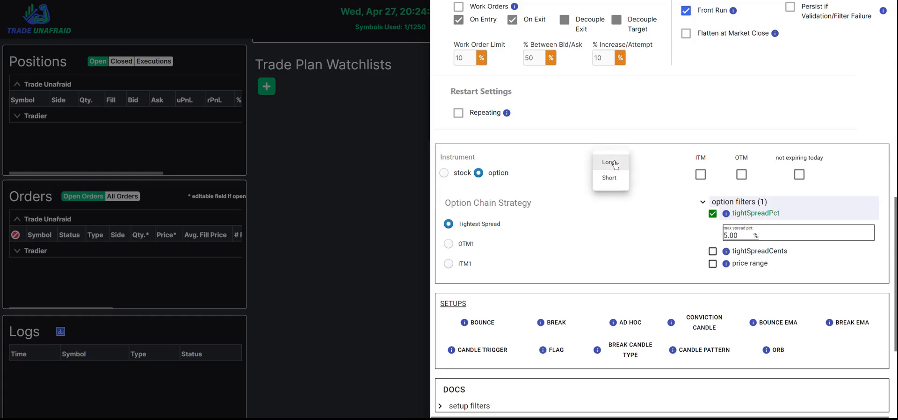
click(610, 162)
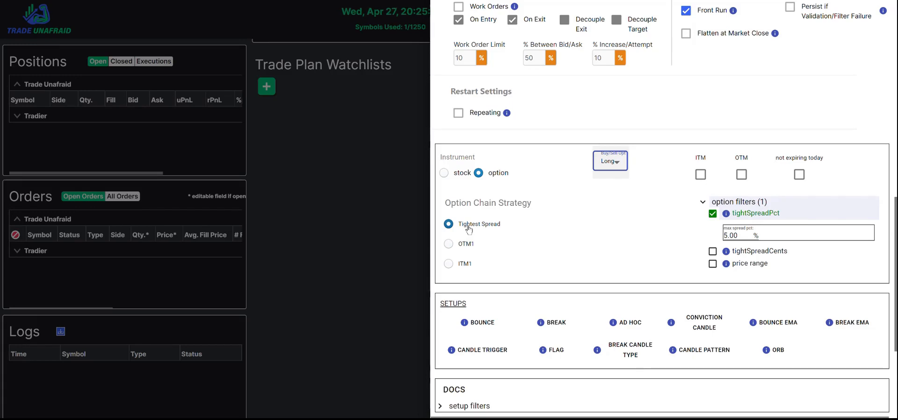
Add the May 02 expiration date back to the available expirations.
scroll(625, 234, up, 10)
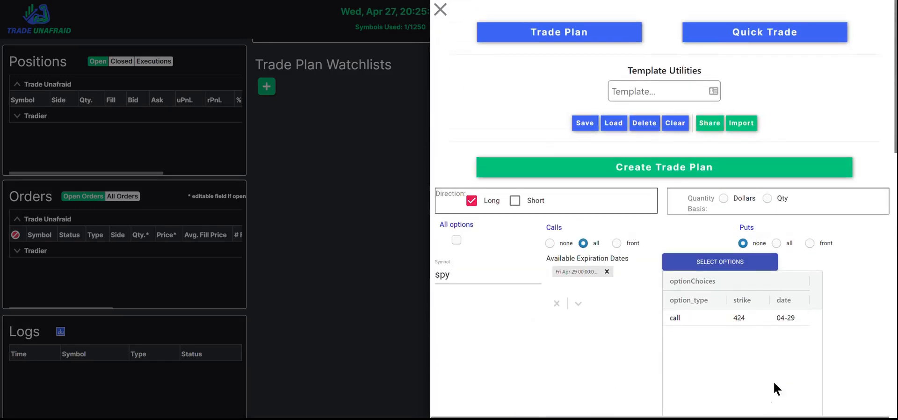
click(577, 302)
click(589, 248)
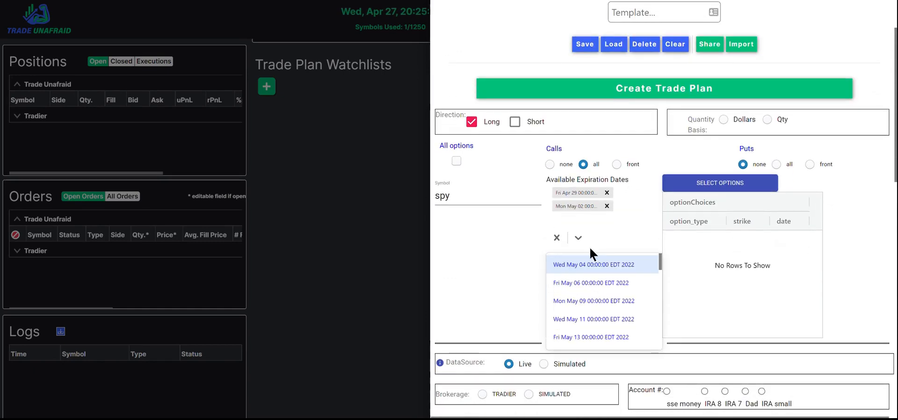
click(873, 277)
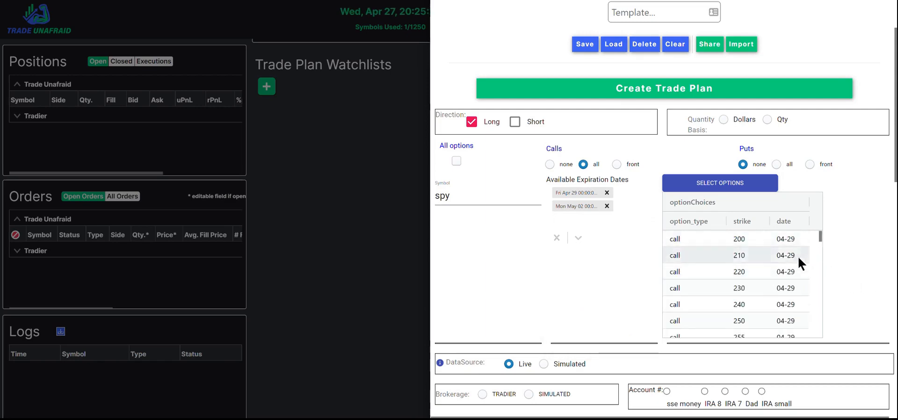
scroll(798, 257, down, 15)
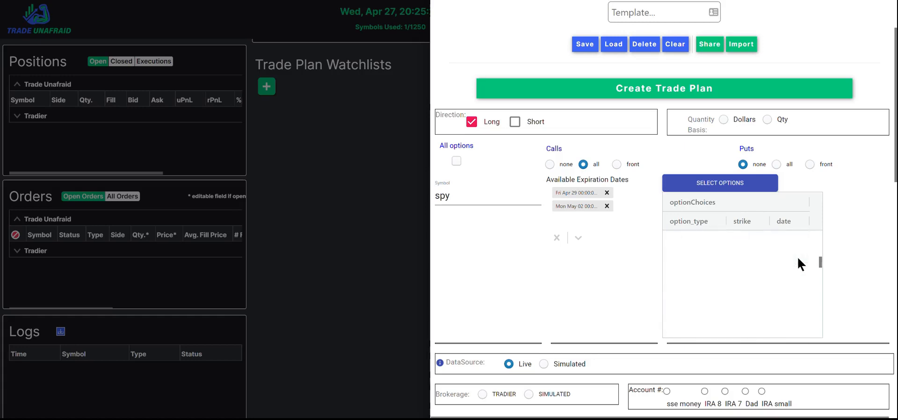
scroll(798, 257, down, 15)
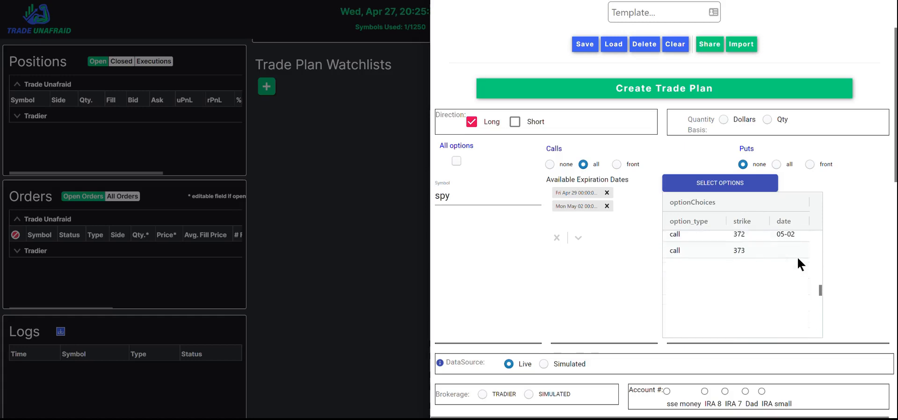
Open the Select Options dialog to review the selected calls, then close it without changes.
scroll(798, 258, down, 10)
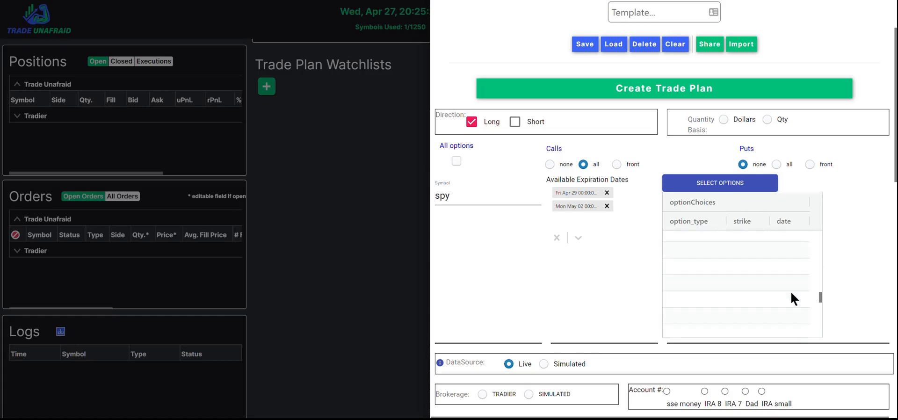
scroll(791, 293, up, 12)
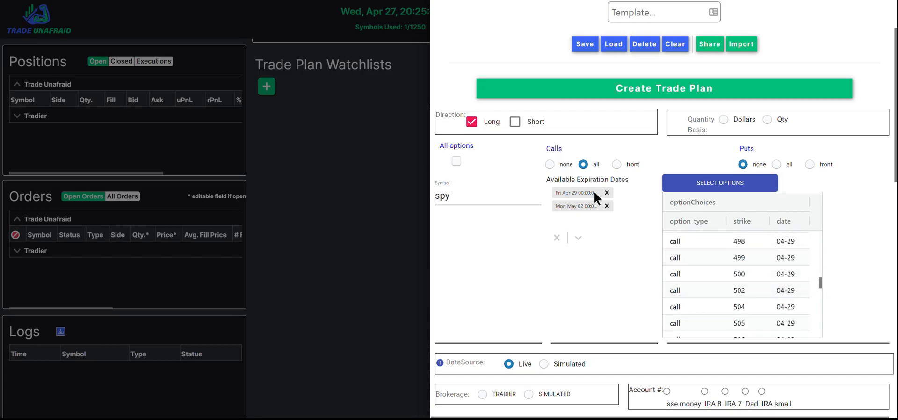
click(733, 185)
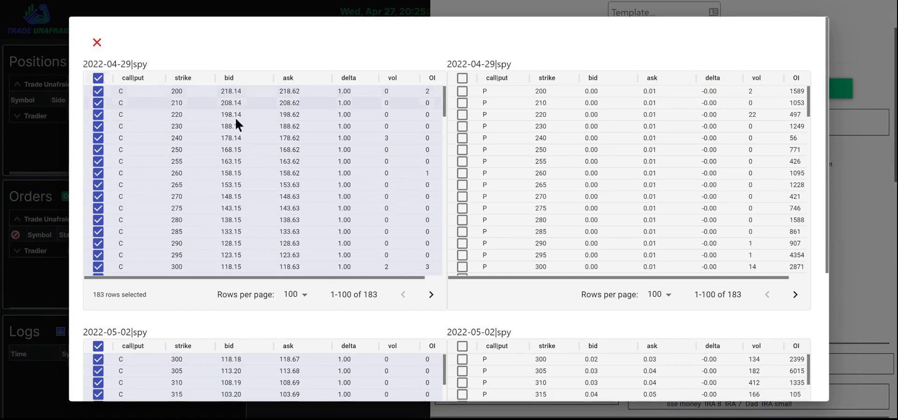
click(870, 305)
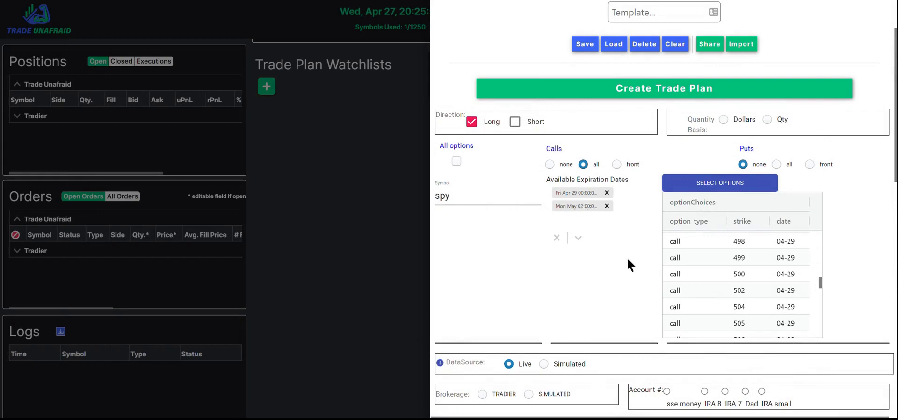
Set the option chain strategy to OTM1.
scroll(628, 258, down, 4)
scroll(627, 258, down, 8)
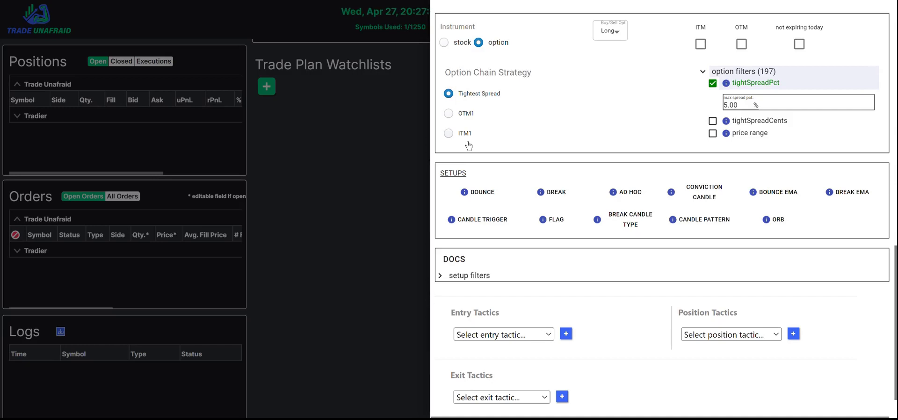
click(454, 119)
Open Select Options, deselect all calls, and pick only the 260 strike call for 2022-04-29.
scroll(679, 157, up, 10)
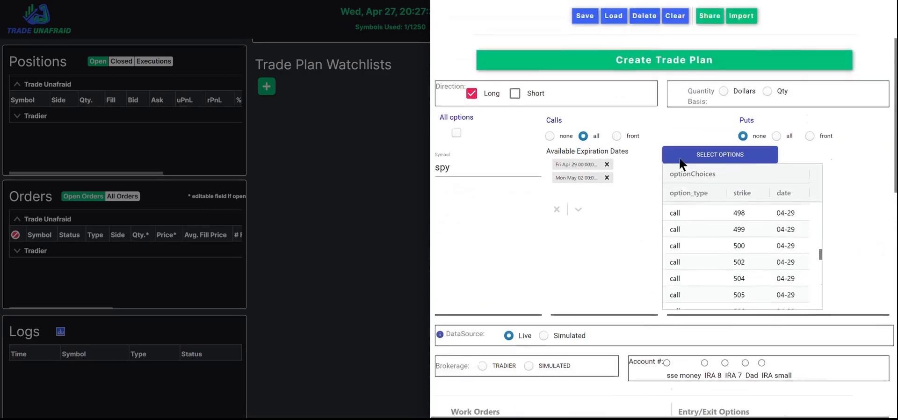
scroll(680, 158, up, 2)
scroll(681, 162, down, 6)
scroll(742, 87, up, 5)
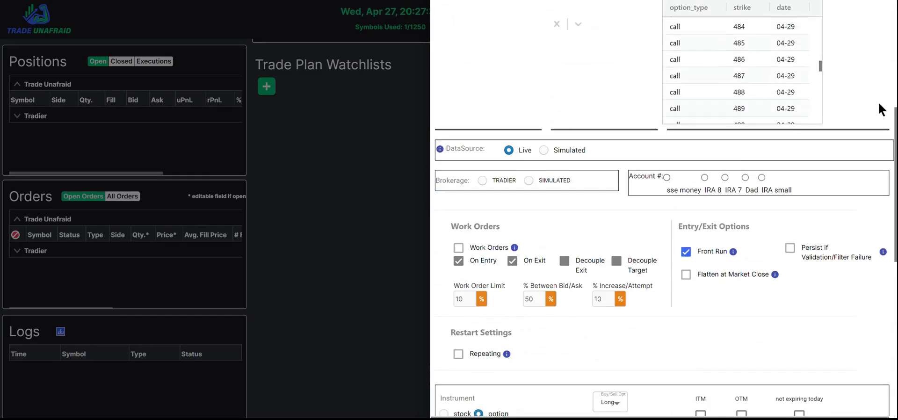
scroll(878, 100, up, 4)
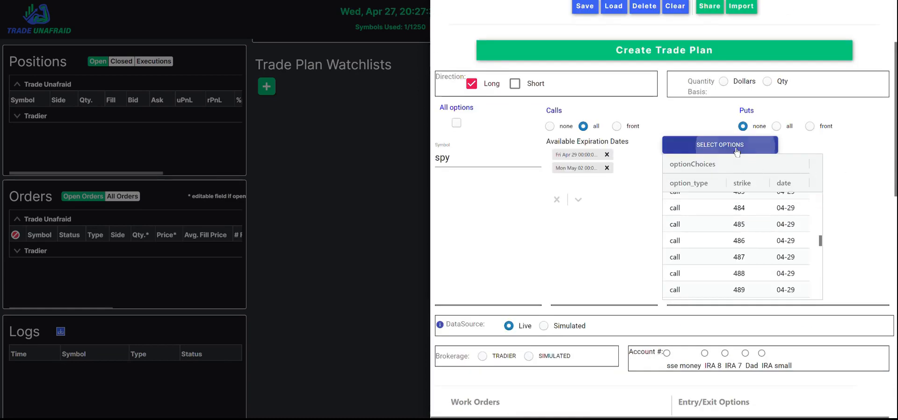
click(737, 150)
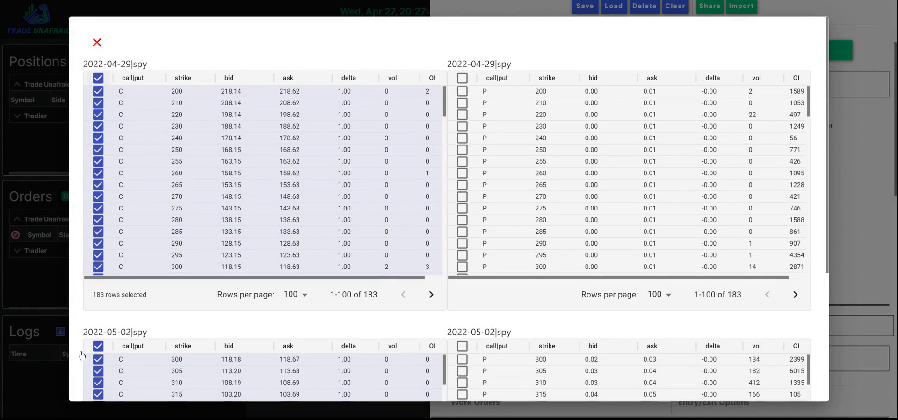
click(97, 346)
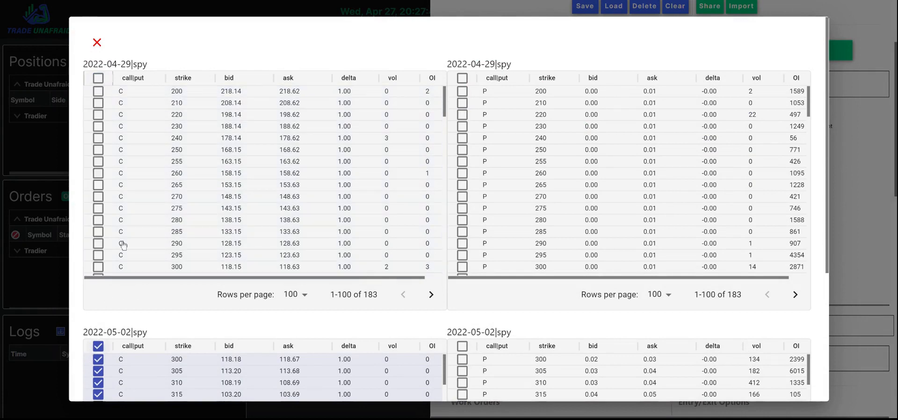
click(98, 173)
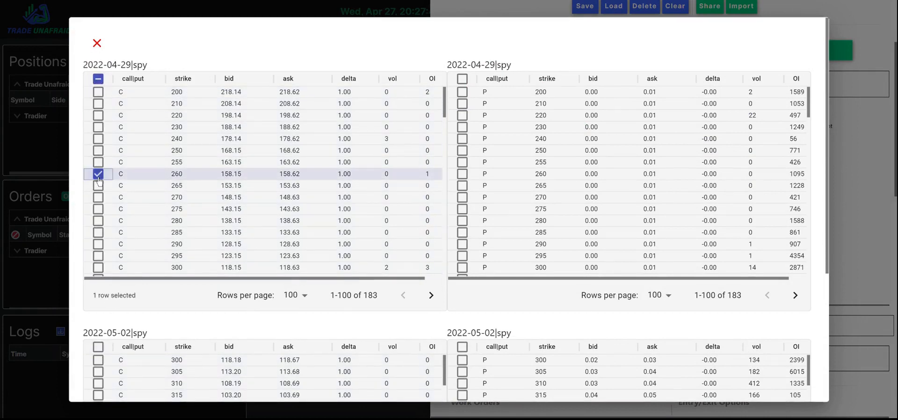
click(851, 257)
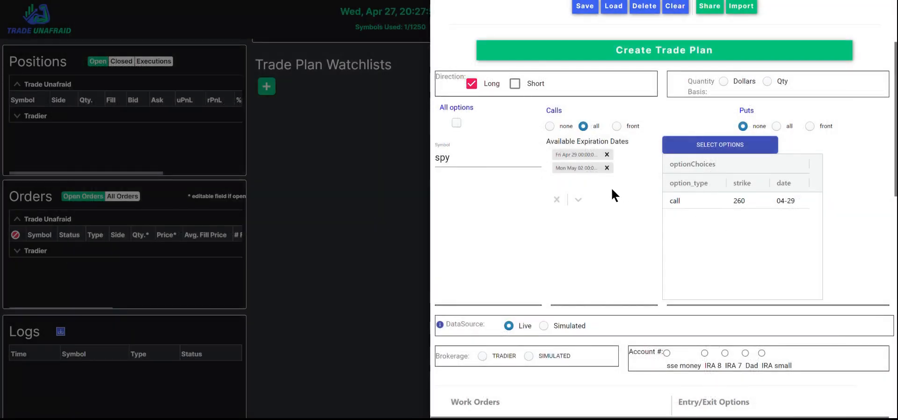
Review the instrument, option chain strategy and option filter settings of the trade plan.
scroll(610, 188, down, 10)
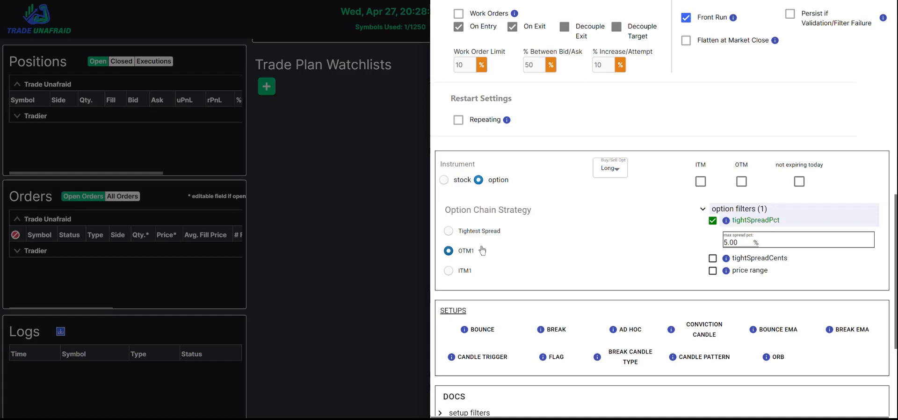
scroll(761, 240, up, 8)
scroll(762, 241, up, 3)
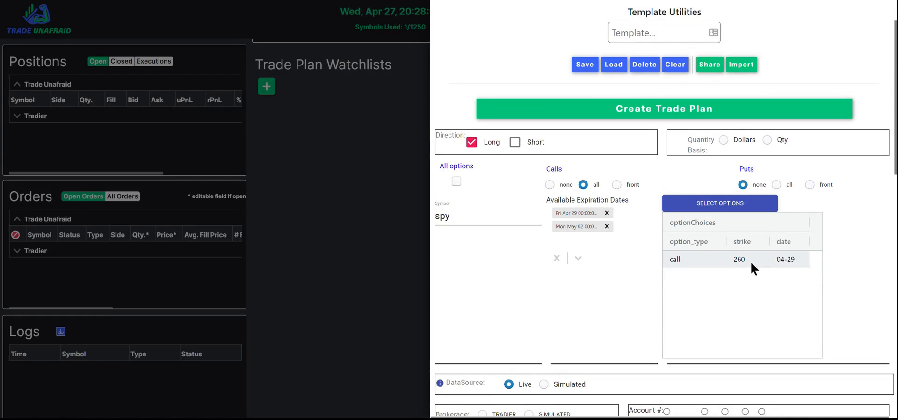
scroll(711, 275, down, 1)
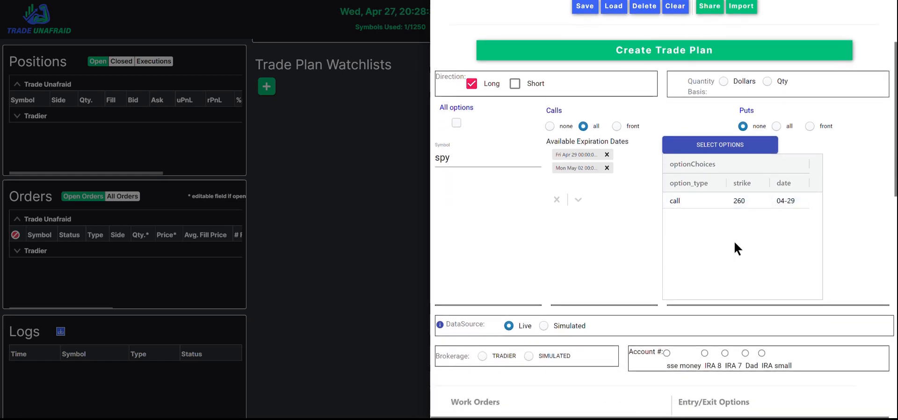
scroll(741, 240, down, 4)
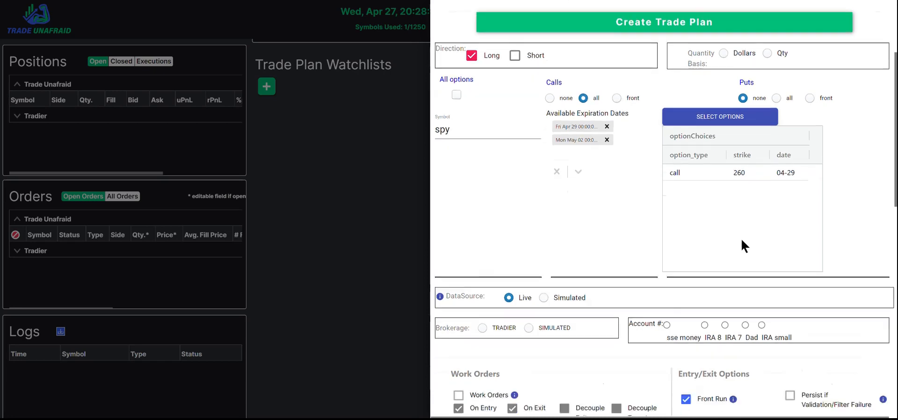
scroll(742, 244, down, 4)
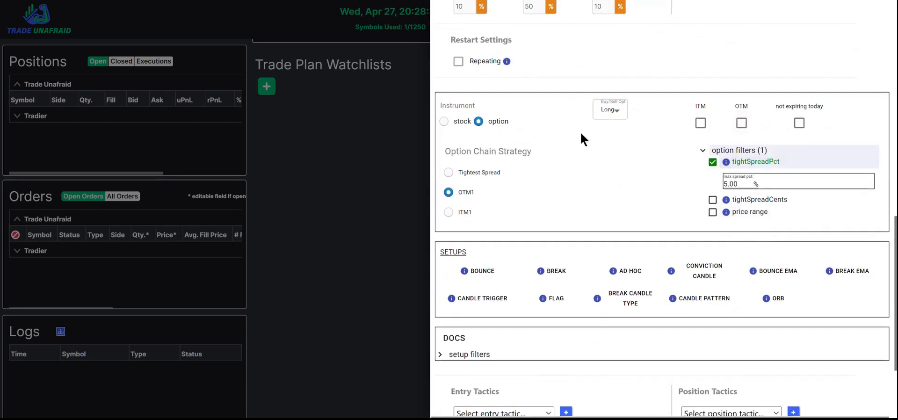
mouse_move(726, 201)
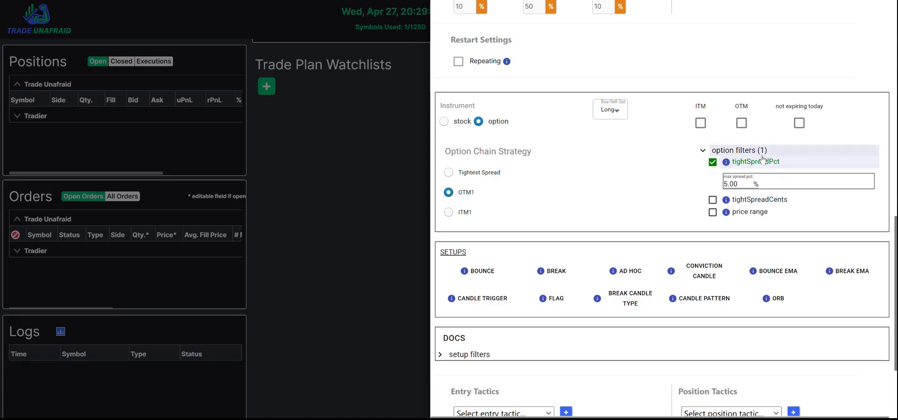
scroll(760, 167, up, 1)
scroll(761, 167, up, 7)
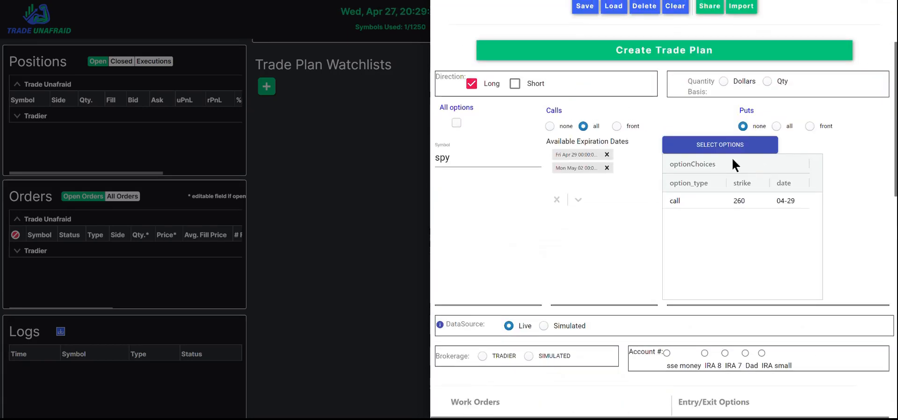
Add the Wed May 04 expiration date and set calls to all.
click(582, 198)
click(582, 226)
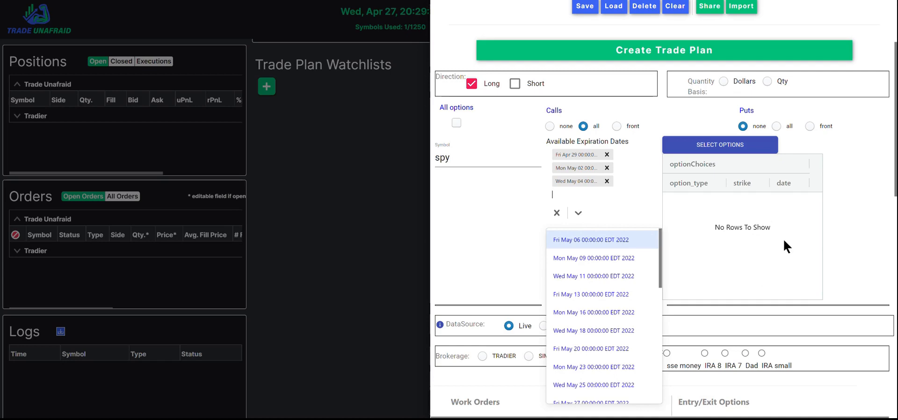
click(861, 248)
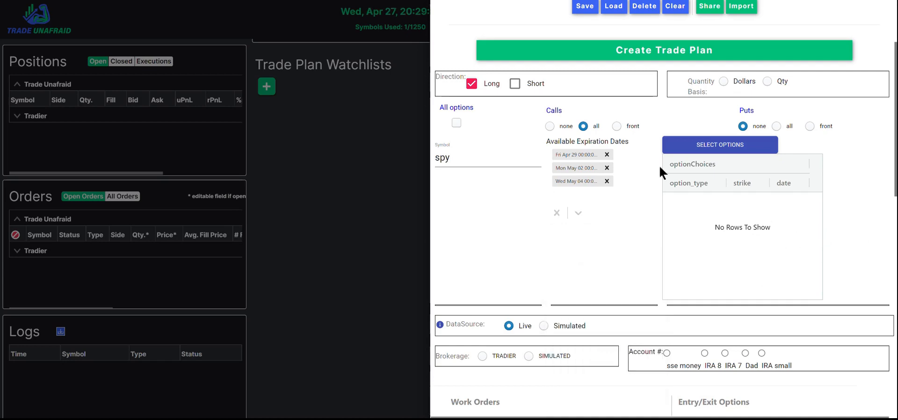
click(583, 126)
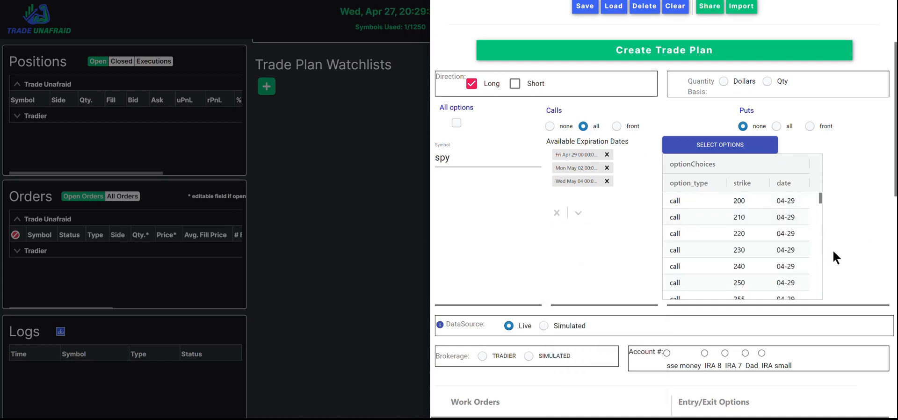
Enable the tightSpreadCents option filter with a 0.05 $ max spread.
scroll(835, 251, down, 8)
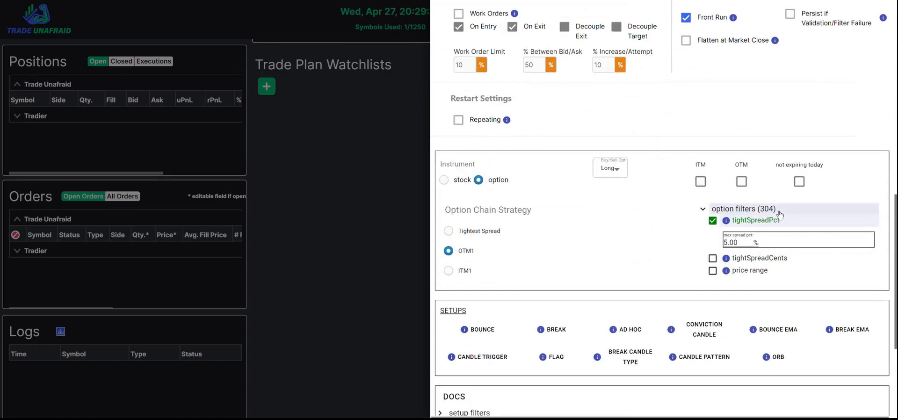
click(757, 241)
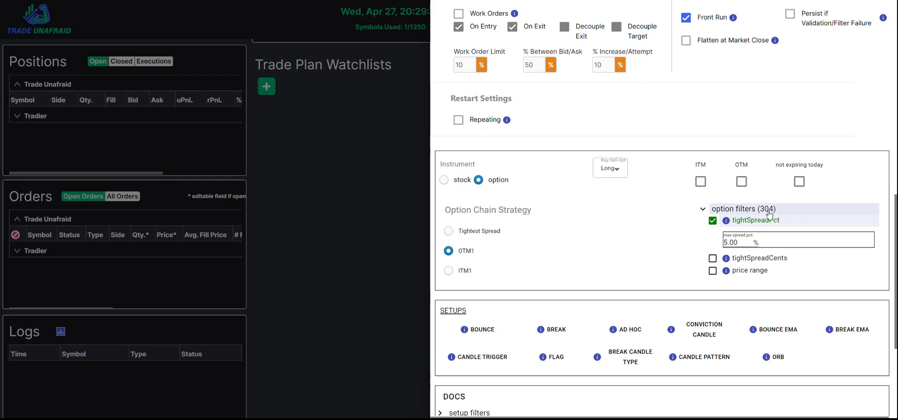
click(712, 258)
scroll(678, 233, down, 2)
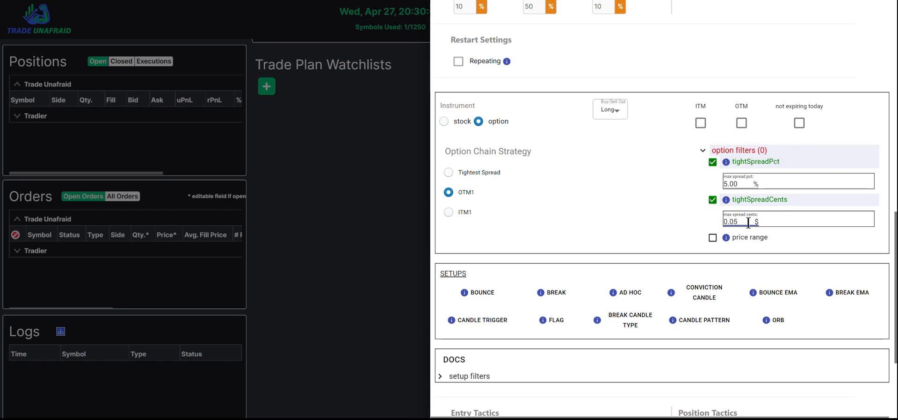
key(Tab)
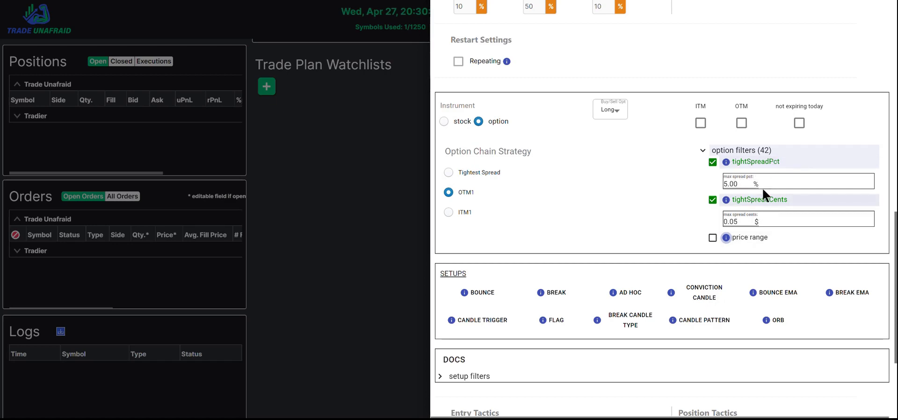
Switch the option filters to price range only, turning off tightSpreadPct and tightSpreadCents.
click(751, 164)
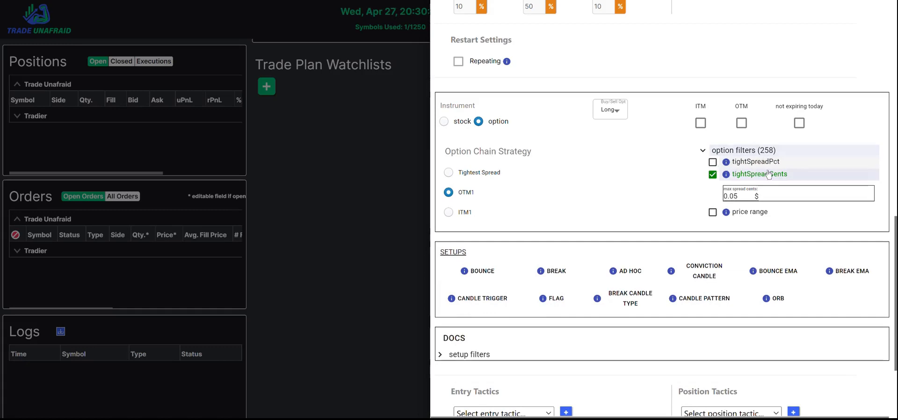
click(747, 197)
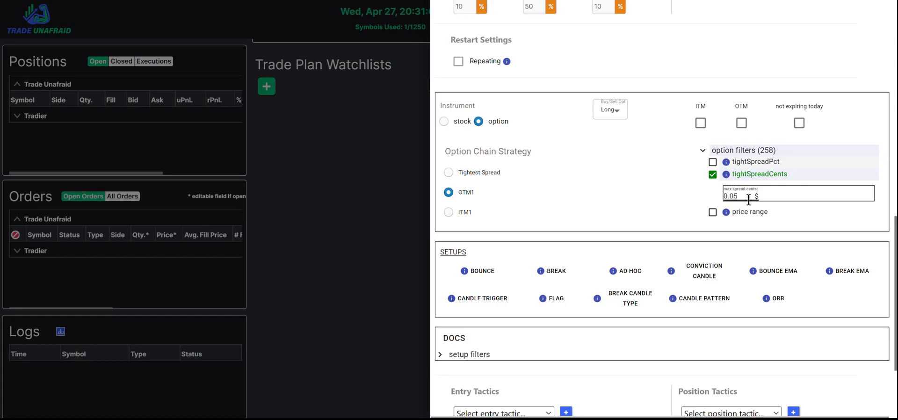
click(712, 213)
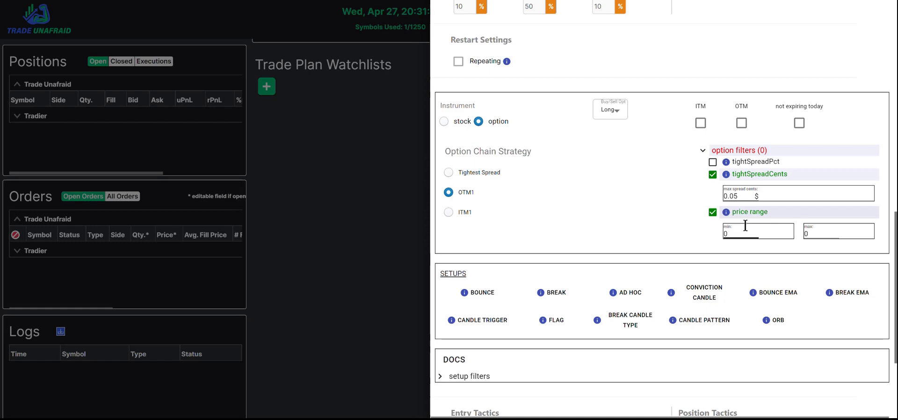
click(712, 174)
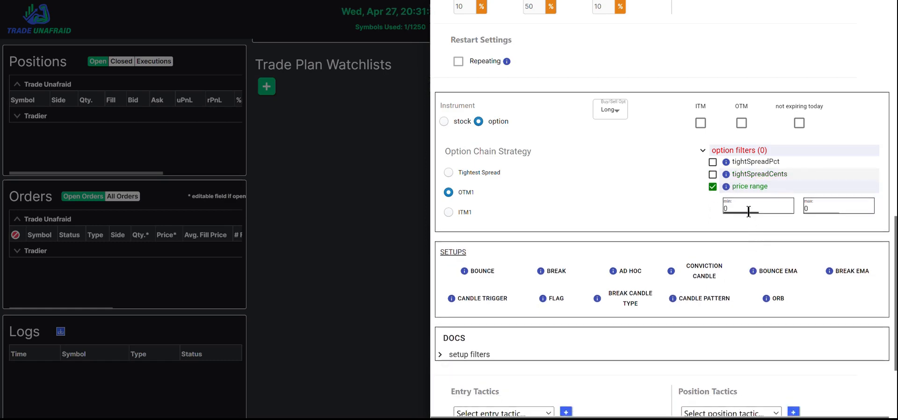
Set the price range filter to min 1 and max 2, and switch the option chain strategy to ITM1.
click(744, 206)
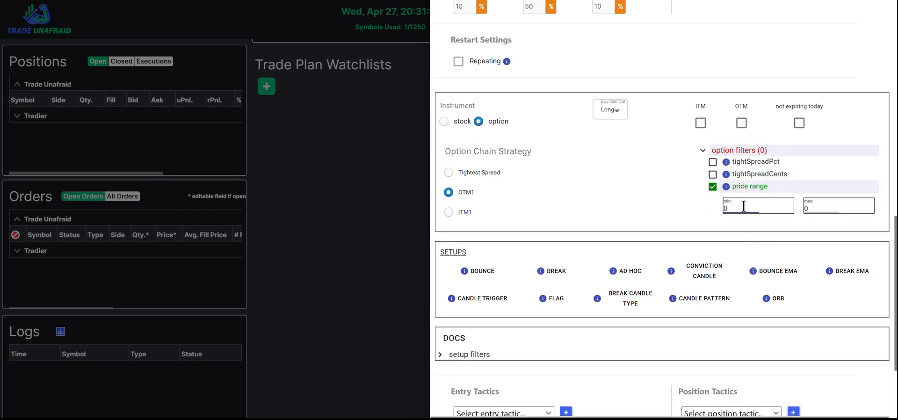
text(1)
key(Tab)
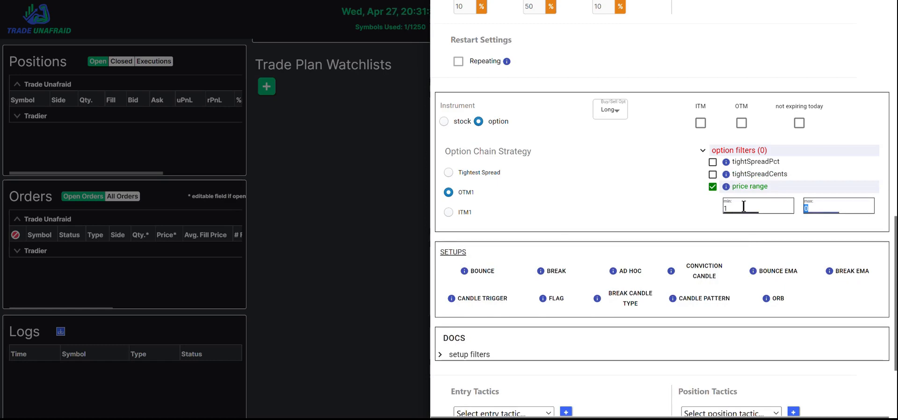
text(2)
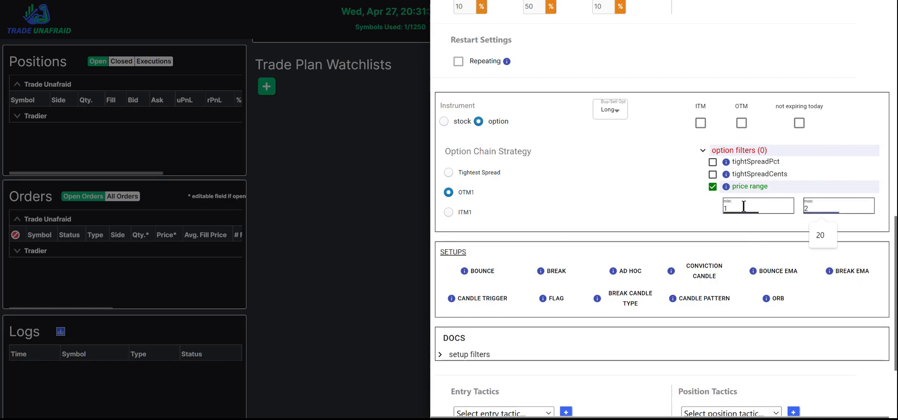
key(Tab)
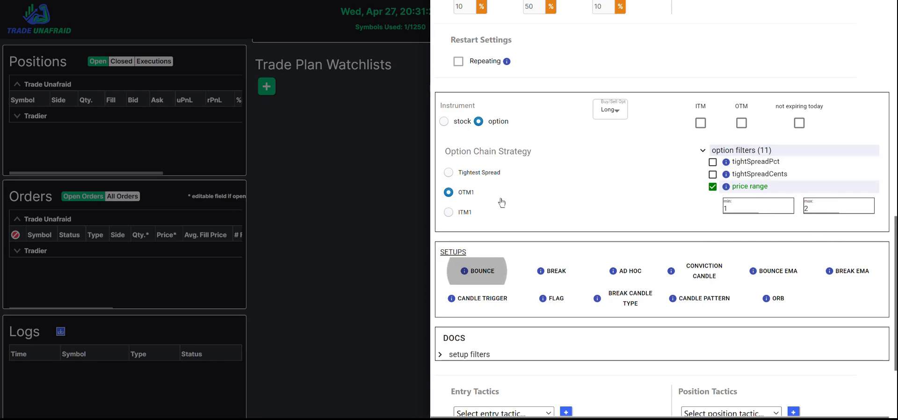
click(448, 212)
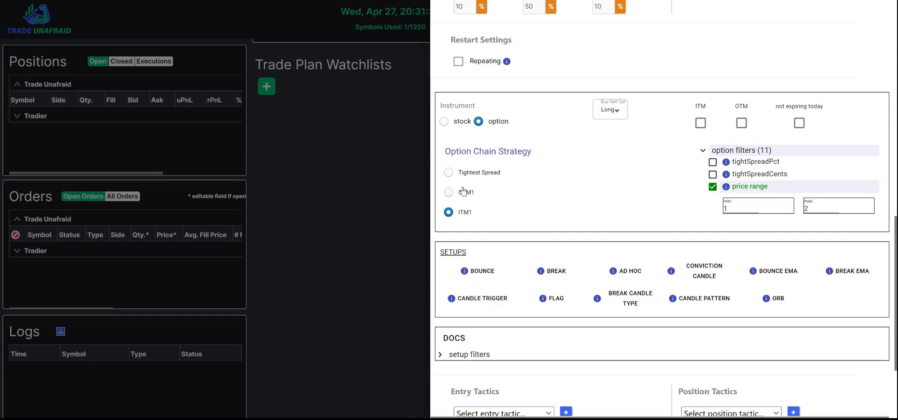
Switch the option chain strategy to Tightest Spread and set the quantity basis to Dollars.
click(449, 173)
scroll(760, 197, up, 15)
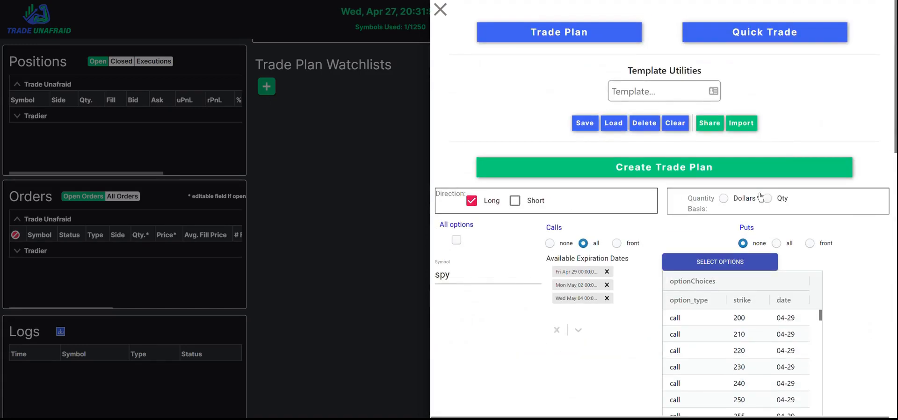
click(724, 199)
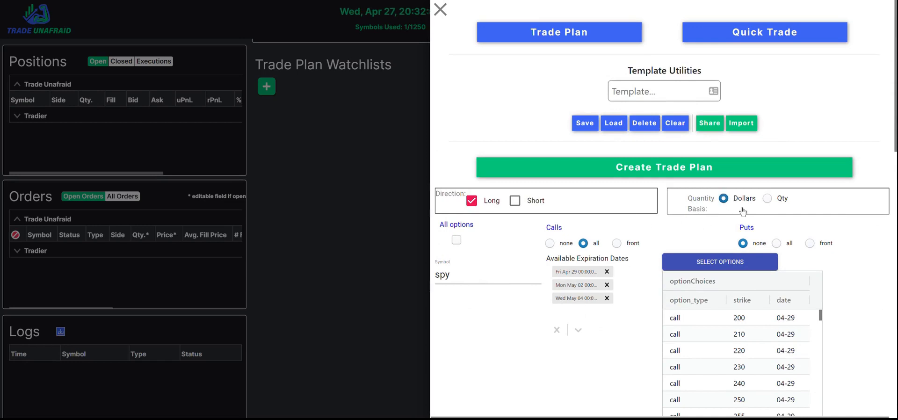
Add a Market Order entry tactic with a dollar amount of 5000.
scroll(733, 210, down, 15)
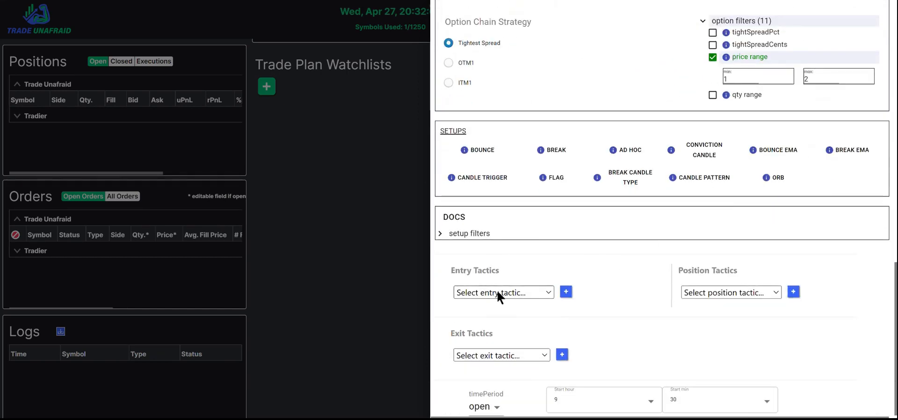
click(543, 291)
click(512, 317)
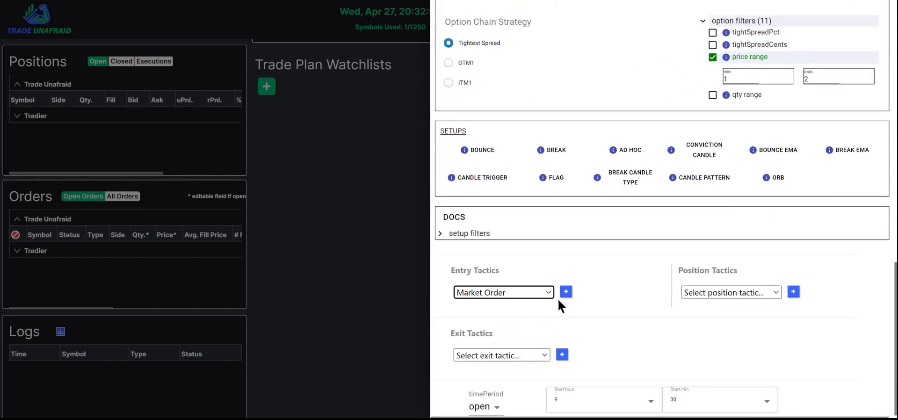
click(567, 292)
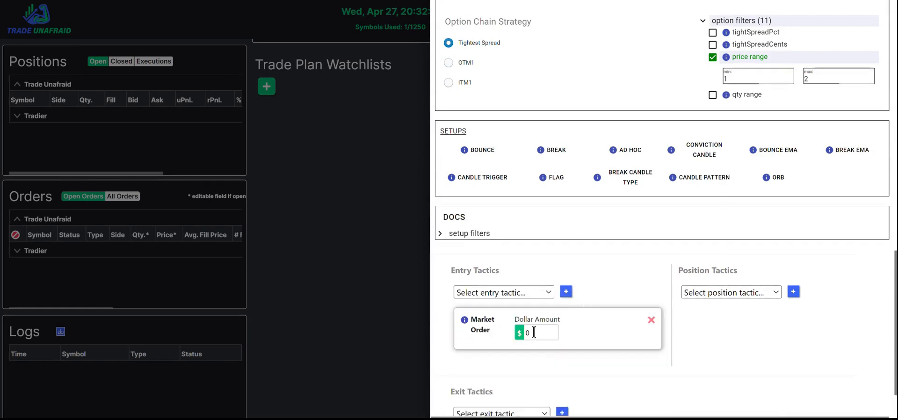
click(513, 331)
text(5000)
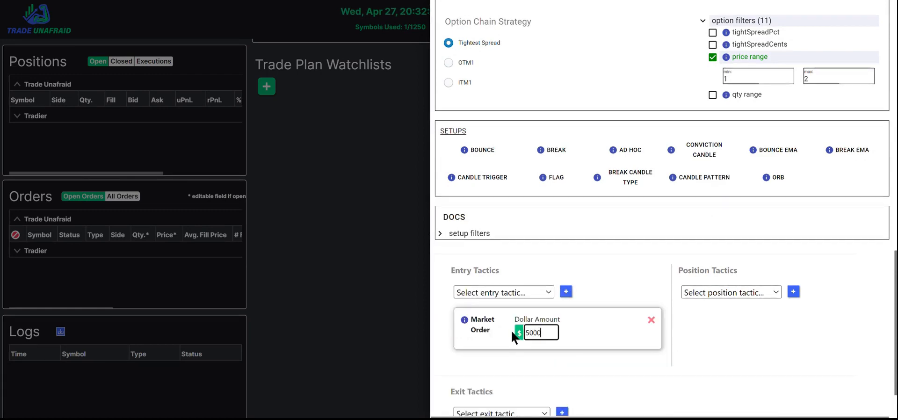
scroll(732, 329, up, 1)
scroll(732, 330, up, 2)
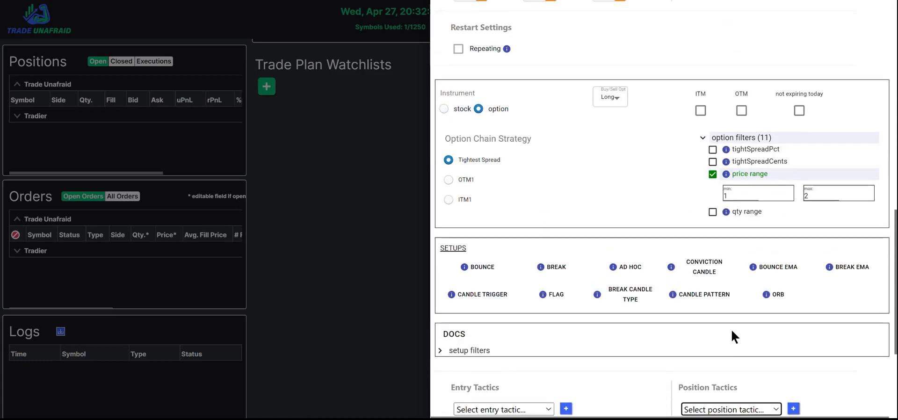
click(725, 193)
key(BackSpace)
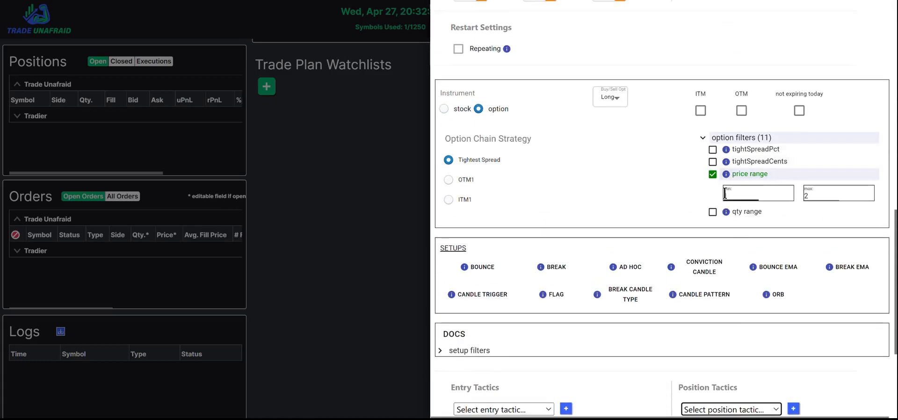
Enable the qty range option filter with min 4 and max 10 contracts, and turn off the price range filter.
click(713, 212)
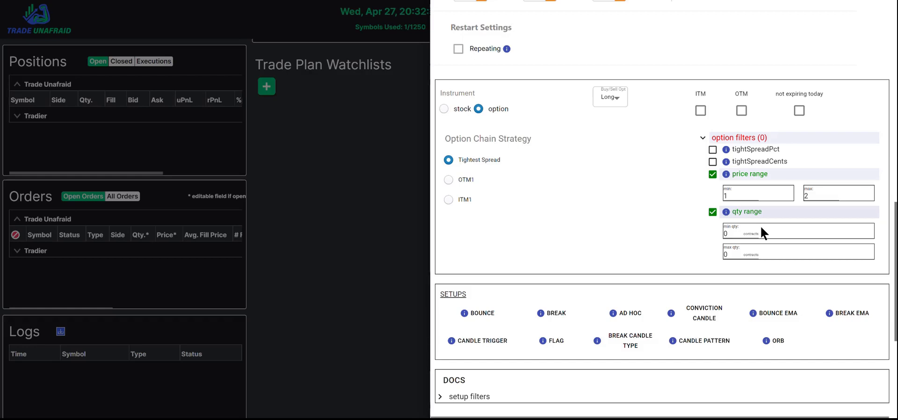
click(733, 231)
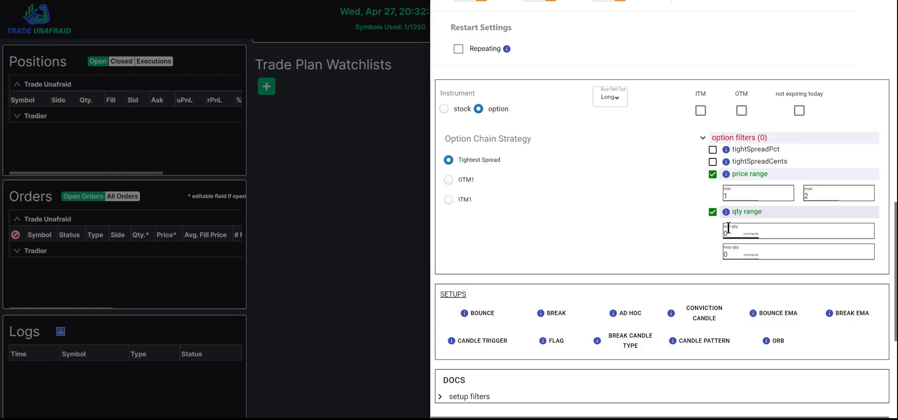
click(743, 198)
click(736, 228)
drag(732, 234, 702, 229)
text(4)
key(Tab)
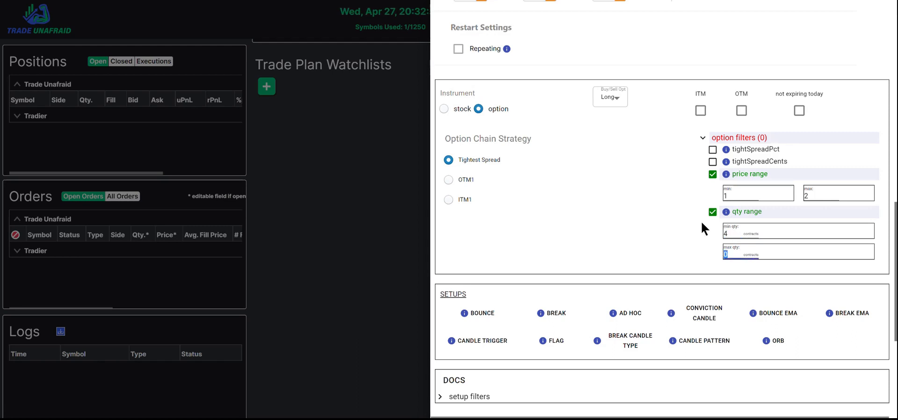
text(10)
key(Tab)
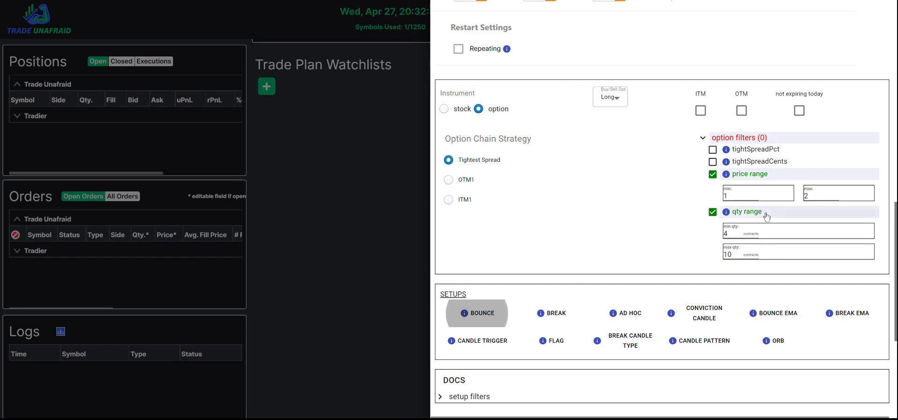
click(713, 175)
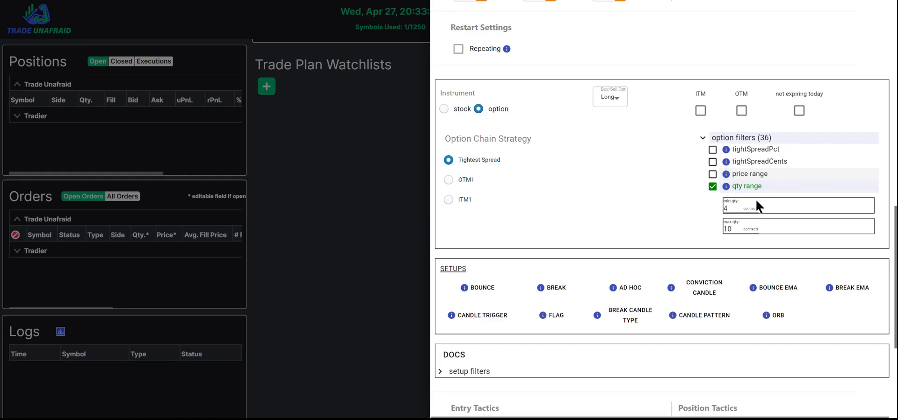
Switch the quantity basis to Qty and set the market order quantity amount to 10.
scroll(756, 218, up, 15)
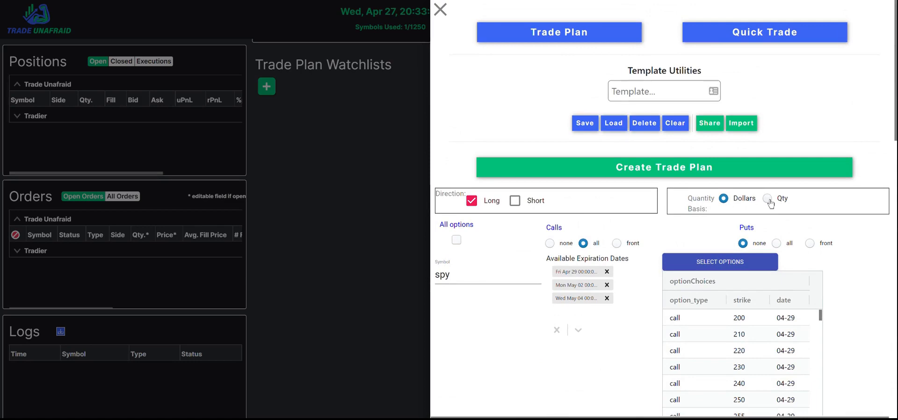
click(768, 201)
scroll(675, 217, down, 15)
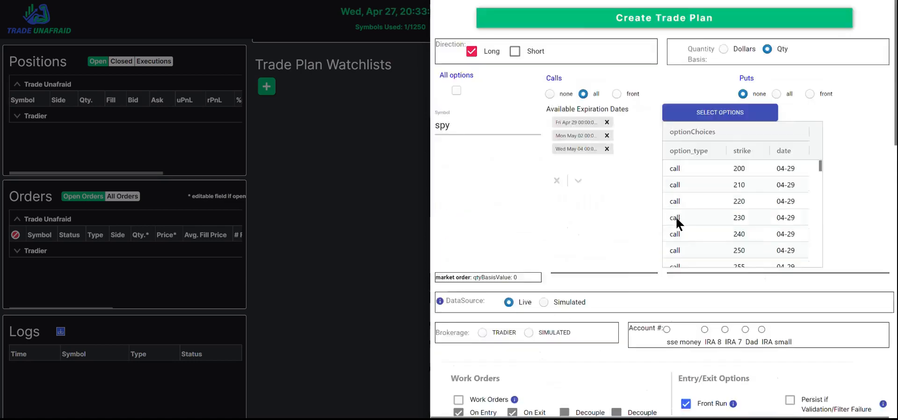
scroll(673, 218, down, 1)
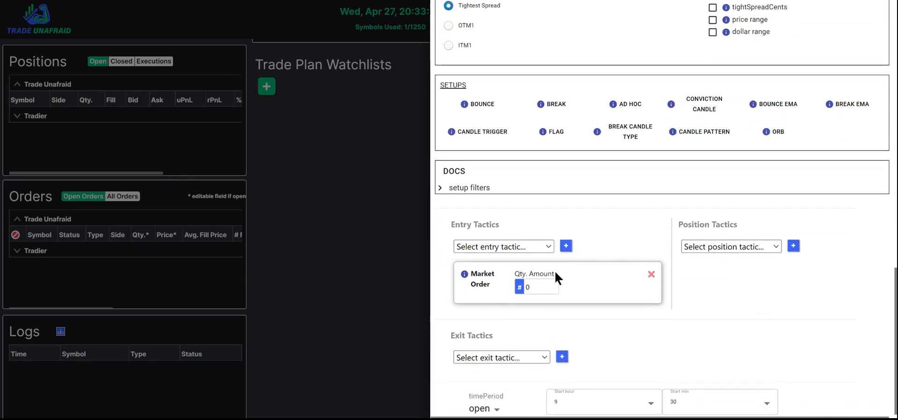
double_click(533, 286)
text(10)
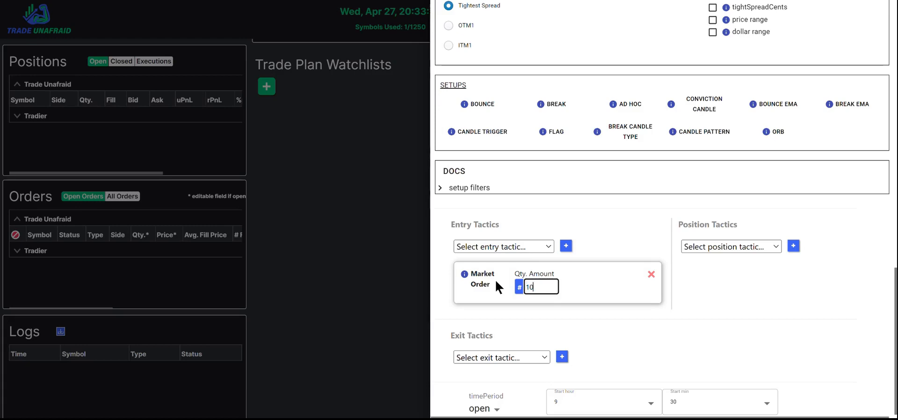
key(Tab)
Try the dollar range option filter, then switch back to using only the price range filter.
scroll(693, 277, up, 6)
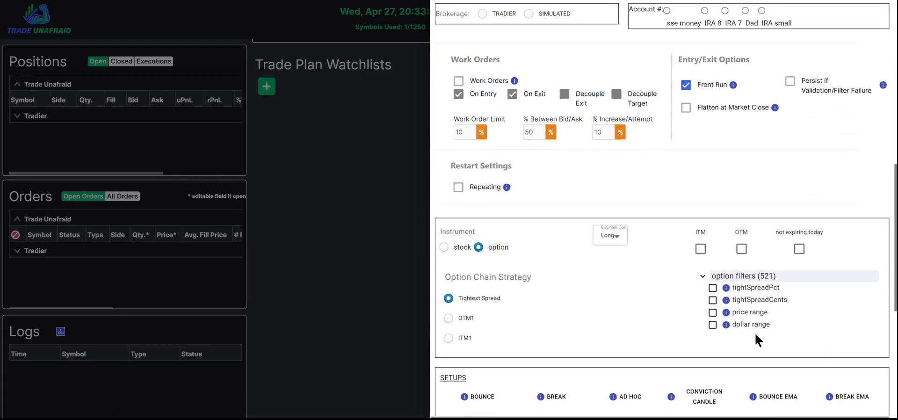
click(714, 327)
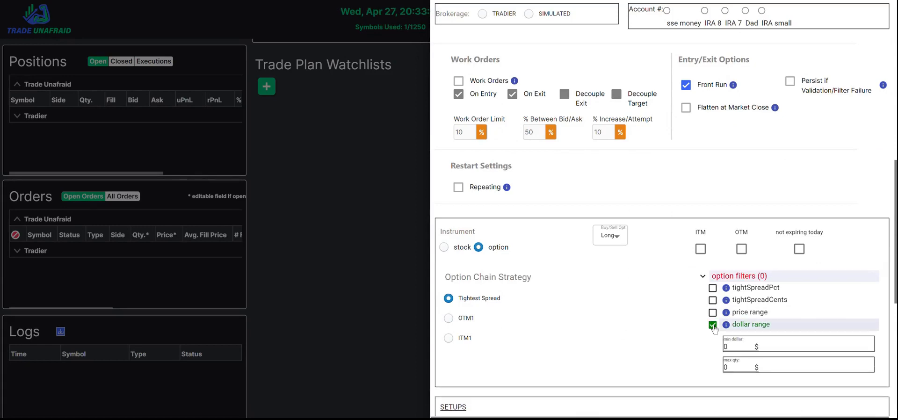
scroll(663, 325, down, 1)
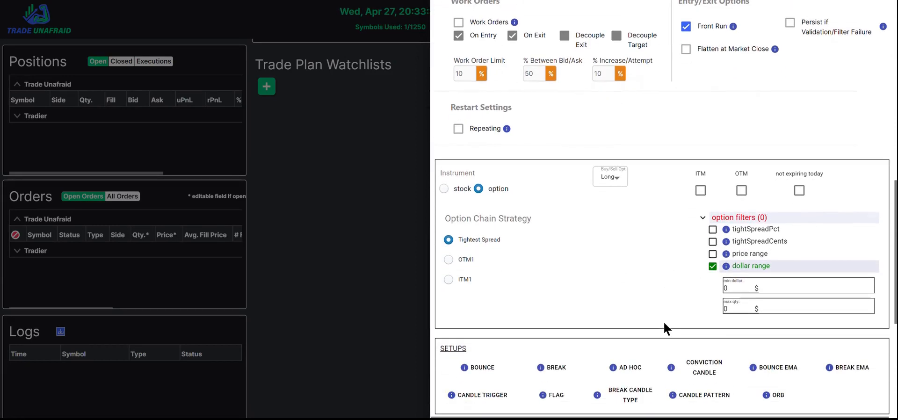
click(713, 254)
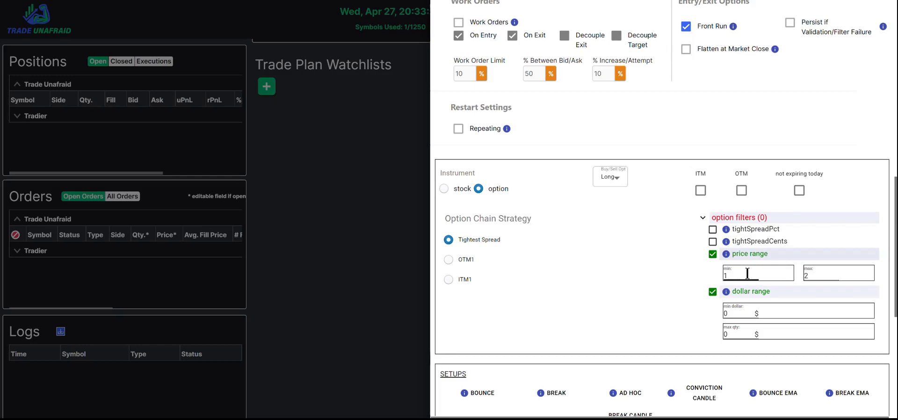
click(713, 293)
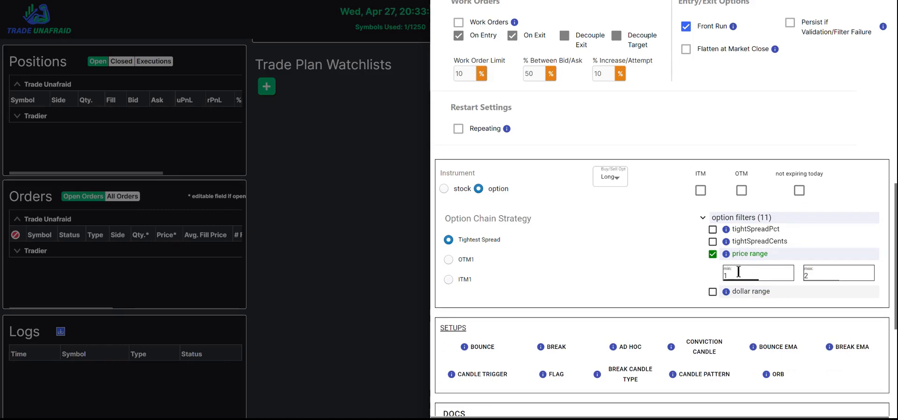